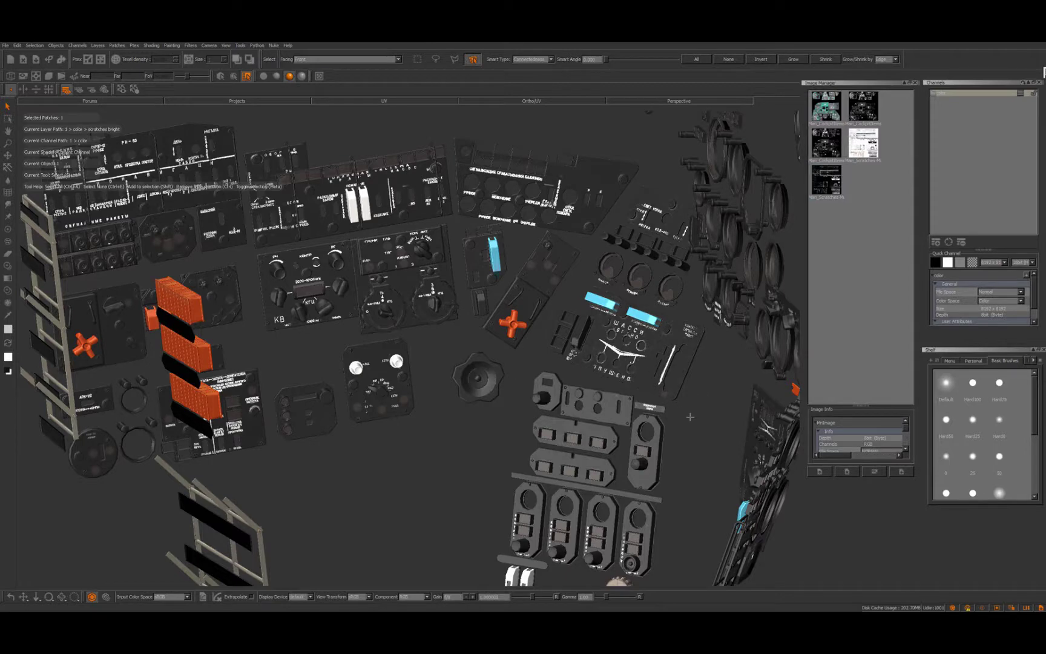
- Examine the textured cockpit panels, gauges and switches of the model from several angles
left_click_drag(697, 407, 815, 400, "alt")
right_click_drag(584, 403, 706, 397, "alt")
right_click_drag(590, 427, 508, 427, "alt")
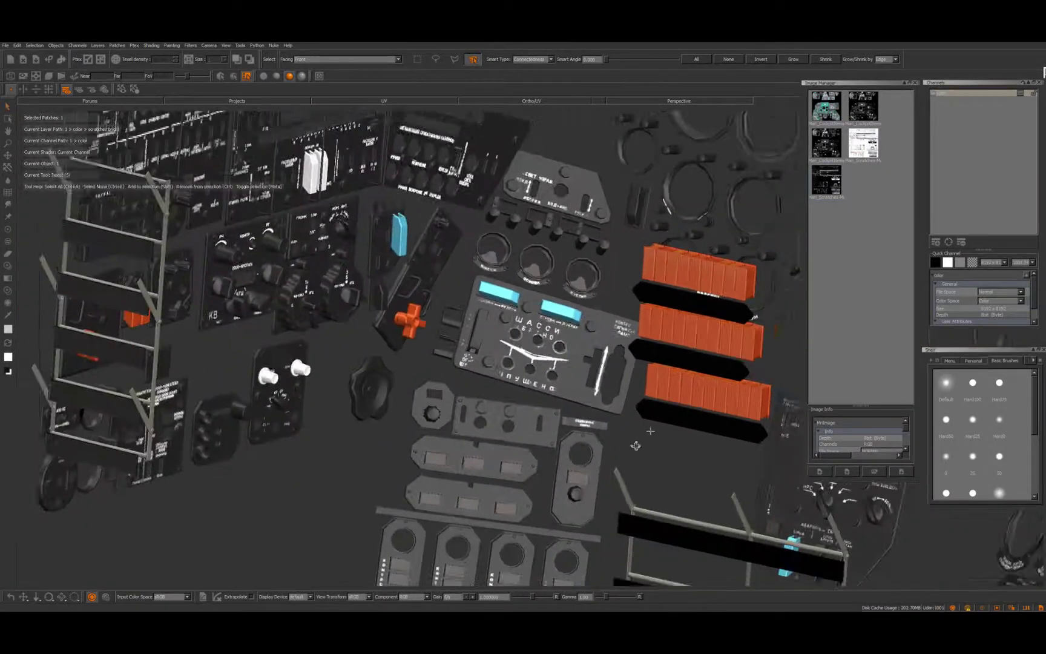
left_click_drag(650, 430, 541, 431, "alt")
mouse_move(580, 401)
right_mouse_down("alt")
mouse_move(559, 422)
mouse_move(582, 404)
right_mouse_up("alt")
middle_click_drag(581, 406, 318, 467, "alt")
left_click_drag(610, 432, 696, 415, "alt")
mouse_move(630, 384)
right_mouse_down("alt")
mouse_move(612, 397)
mouse_move(642, 385)
right_mouse_up("alt")
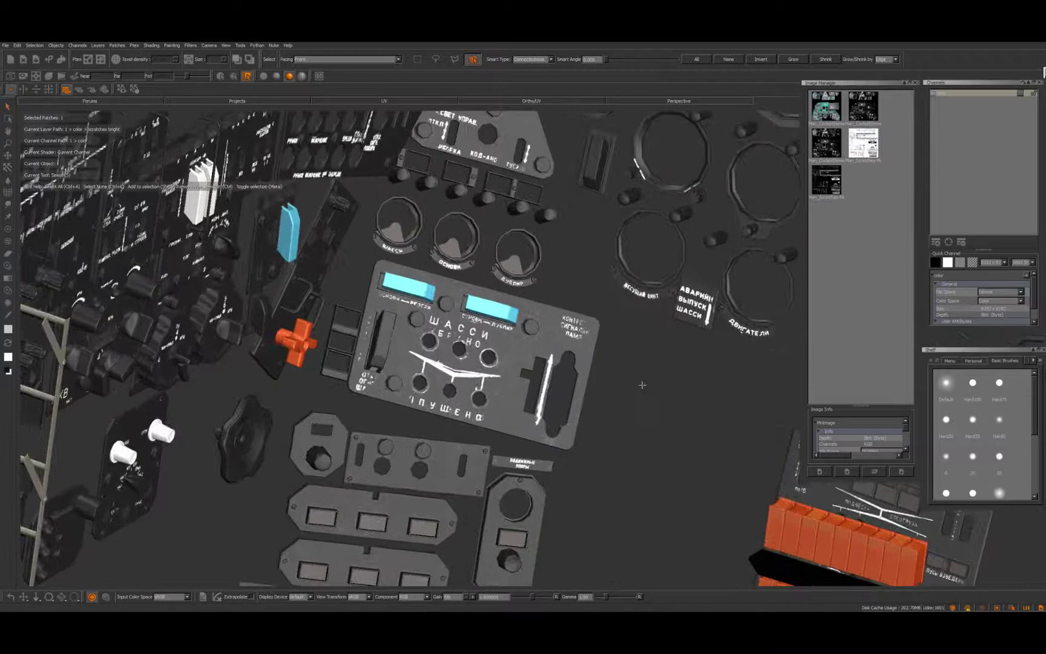
middle_click_drag(598, 397, 454, 255, "alt")
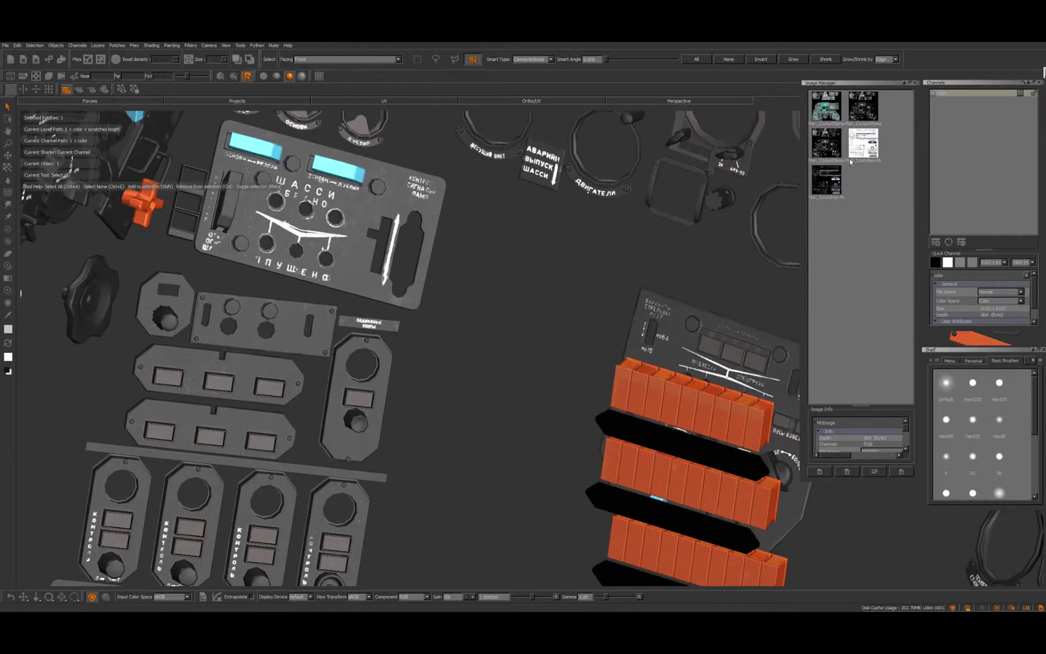
- View the Mari_Scratches-Multiply-A_v0001.tga reference image enlarged in its own window and close it
double_click(863, 147)
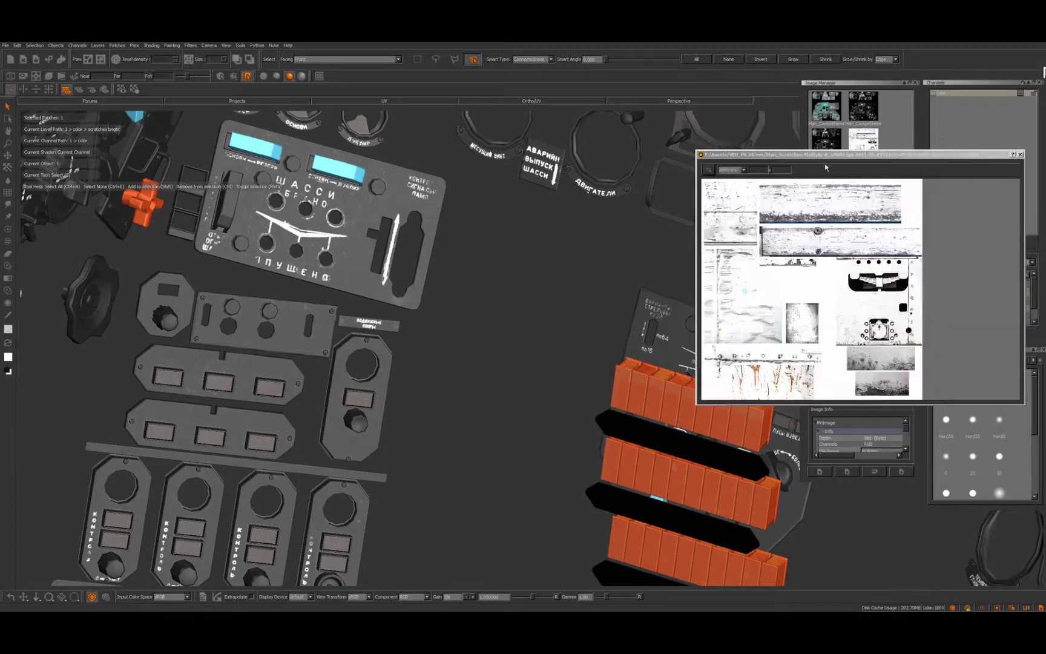
left_click_drag(820, 158, 432, 165)
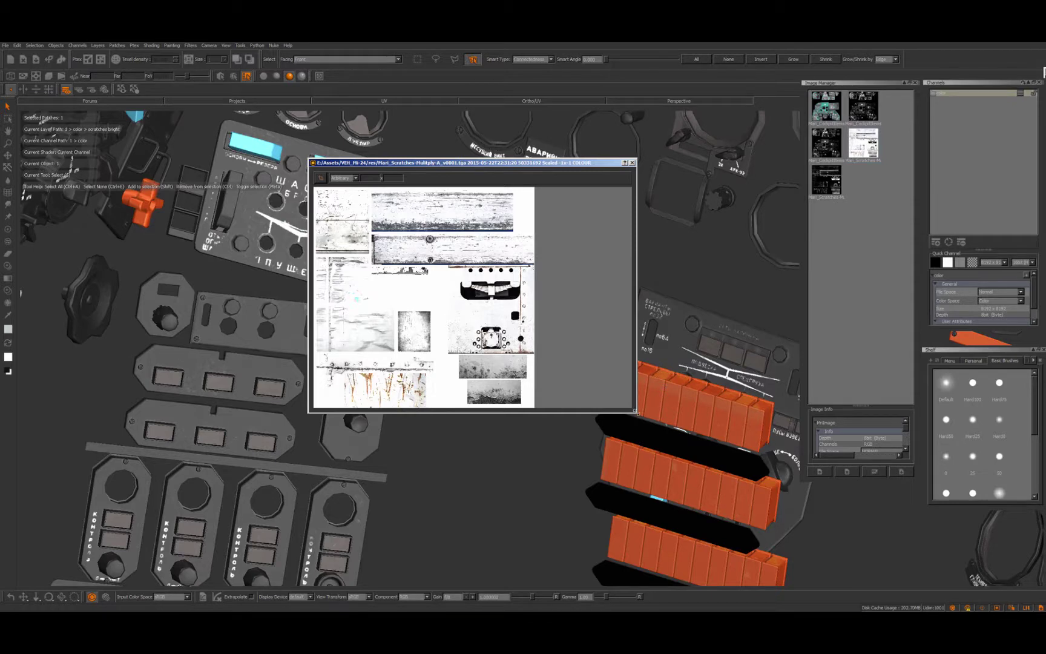
left_click_drag(635, 411, 848, 581)
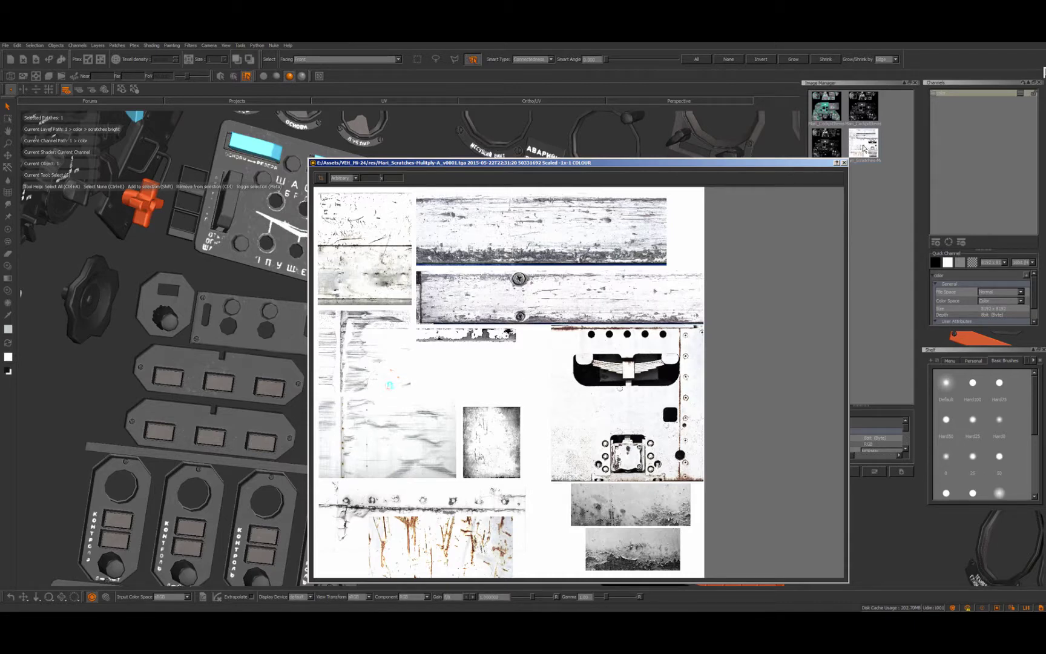
left_click(844, 163)
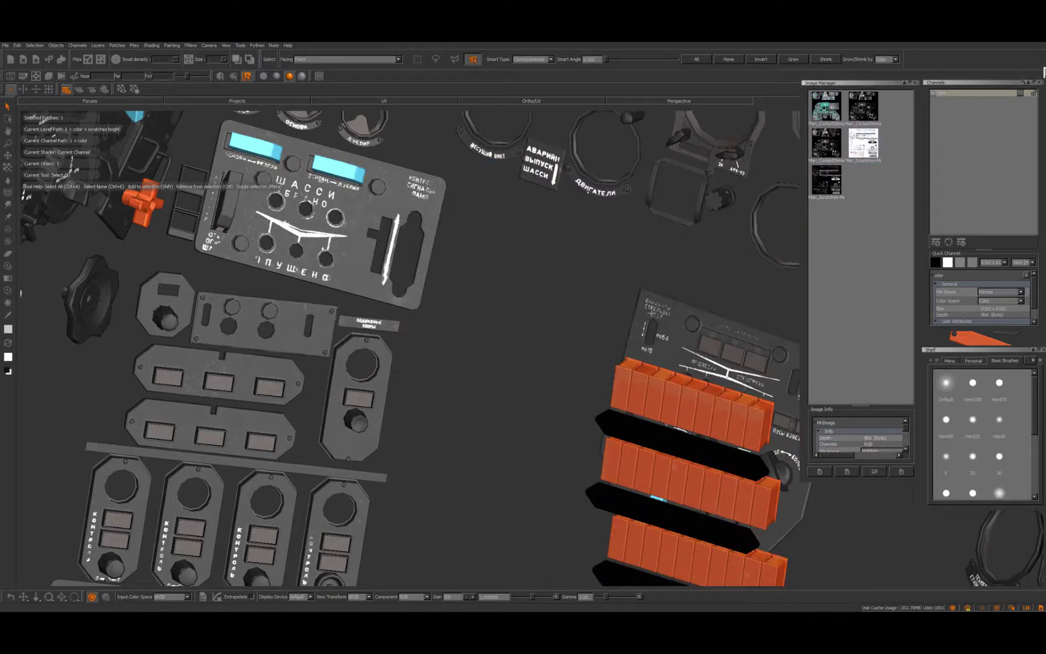
- Examine the labelled switch panels and their white lettering up close
scroll(531, 366, "down", 5)
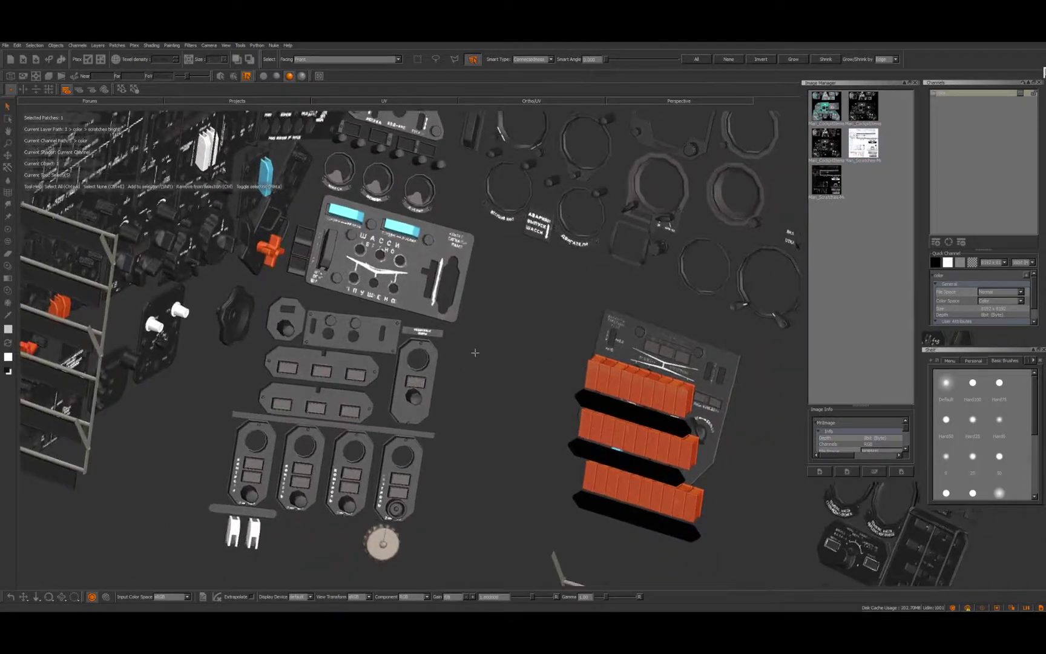
left_click_drag(475, 352, 418, 363, "alt")
scroll(470, 372, "up", 4)
middle_click_drag(478, 340, 613, 529, "alt")
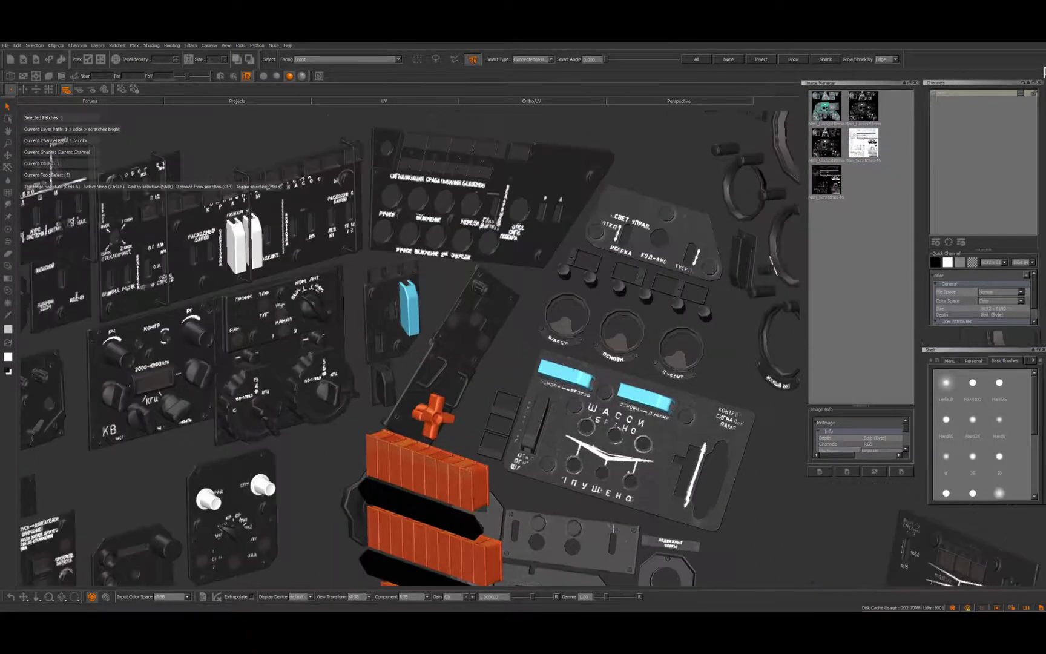
left_click_drag(498, 407, 558, 421, "alt")
middle_click_drag(558, 421, 593, 444, "alt")
left_click_drag(446, 413, 418, 410, "alt")
right_click_drag(528, 339, 607, 276, "alt")
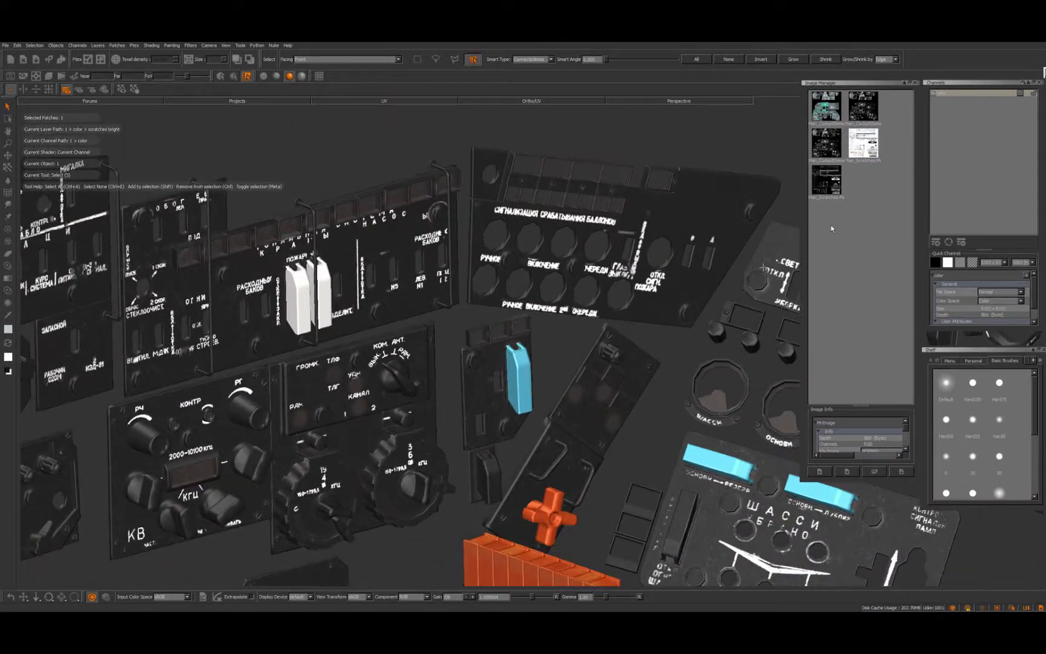
- Load the Mari_CockpitItems-A_v0001.tga image for Paint Through, view it enlarged in its own window and close it
left_click(827, 113)
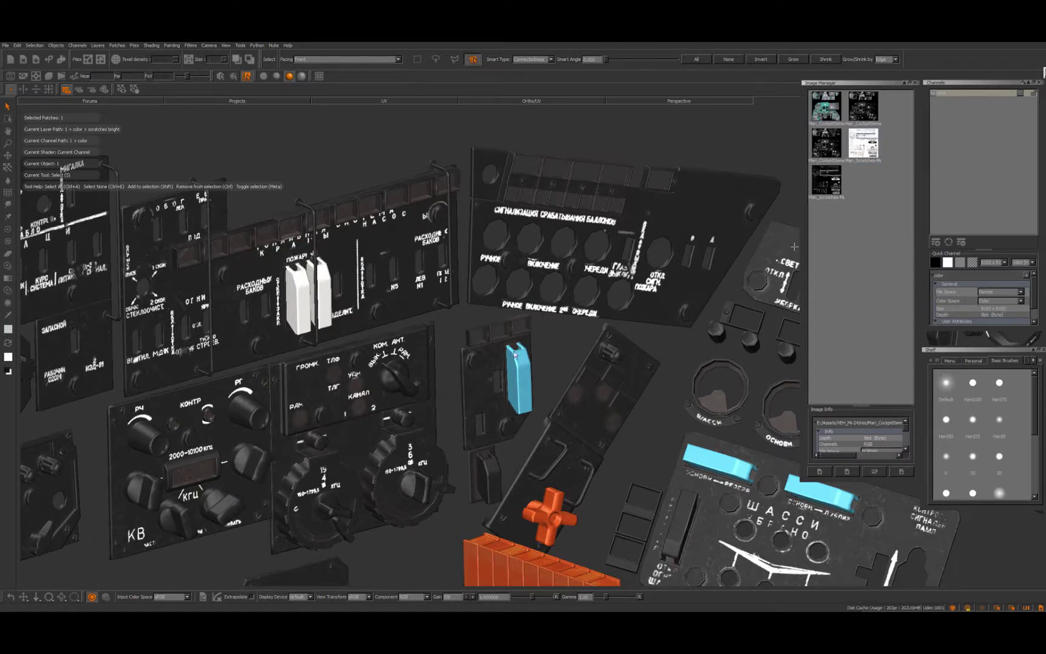
key("apostrophe")
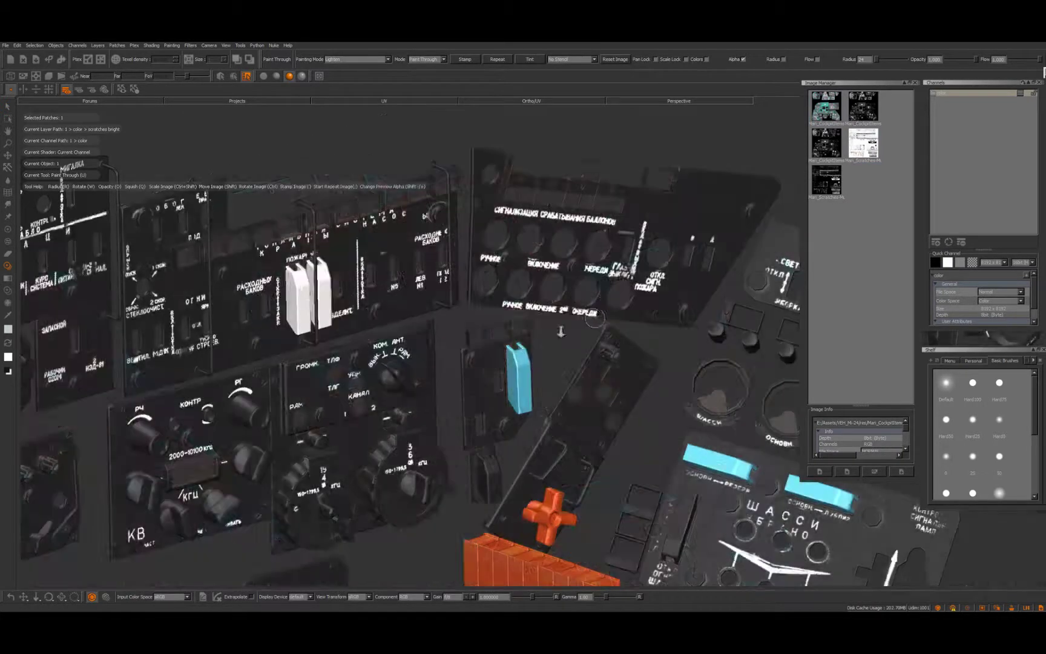
right_click_drag(533, 347, 458, 334, "alt")
middle_click_drag(458, 335, 428, 317, "alt")
double_click(820, 113)
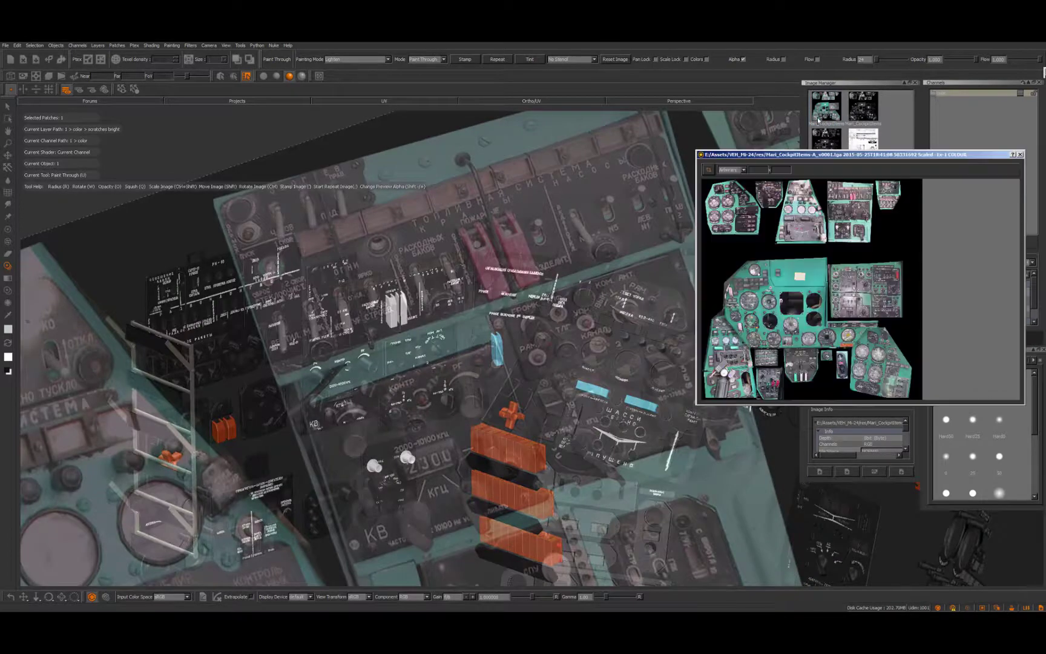
left_click_drag(736, 156, 385, 143)
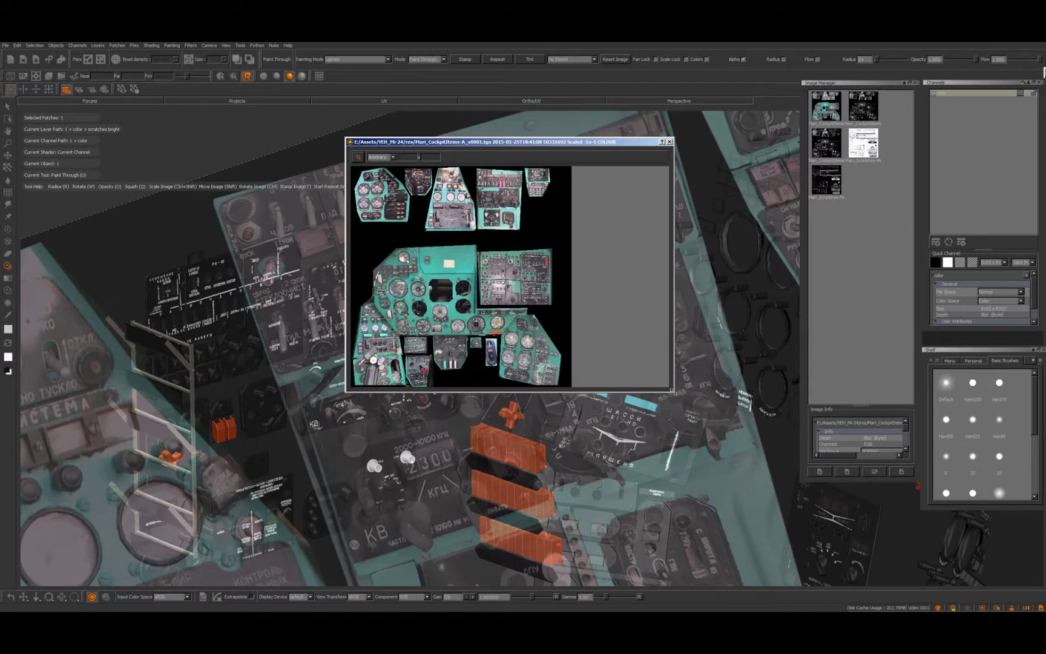
left_click_drag(678, 396, 876, 551)
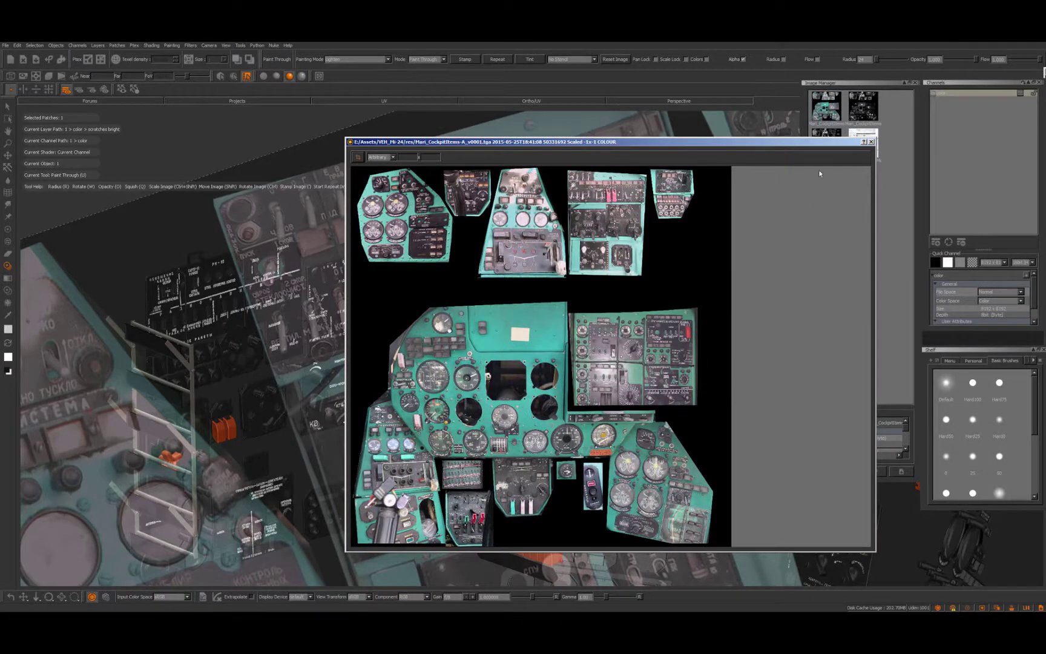
left_click(872, 141)
- View the Mari_CockpitItemsFonts-A_v0001.tga lettering image enlarged in its own window and close it
double_click(864, 115)
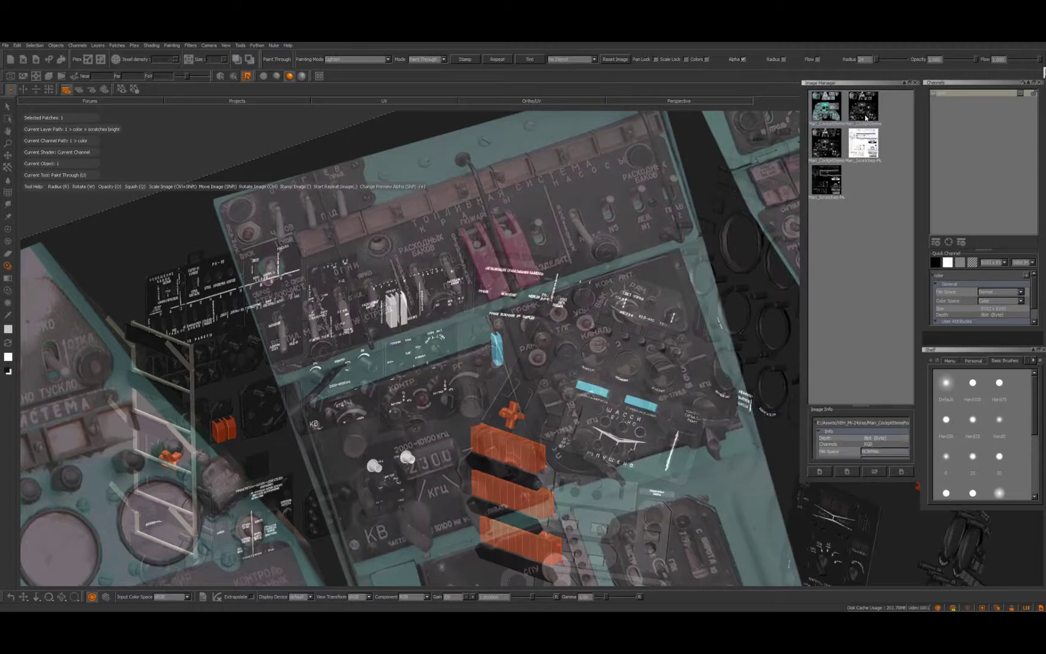
left_click_drag(837, 155, 503, 163)
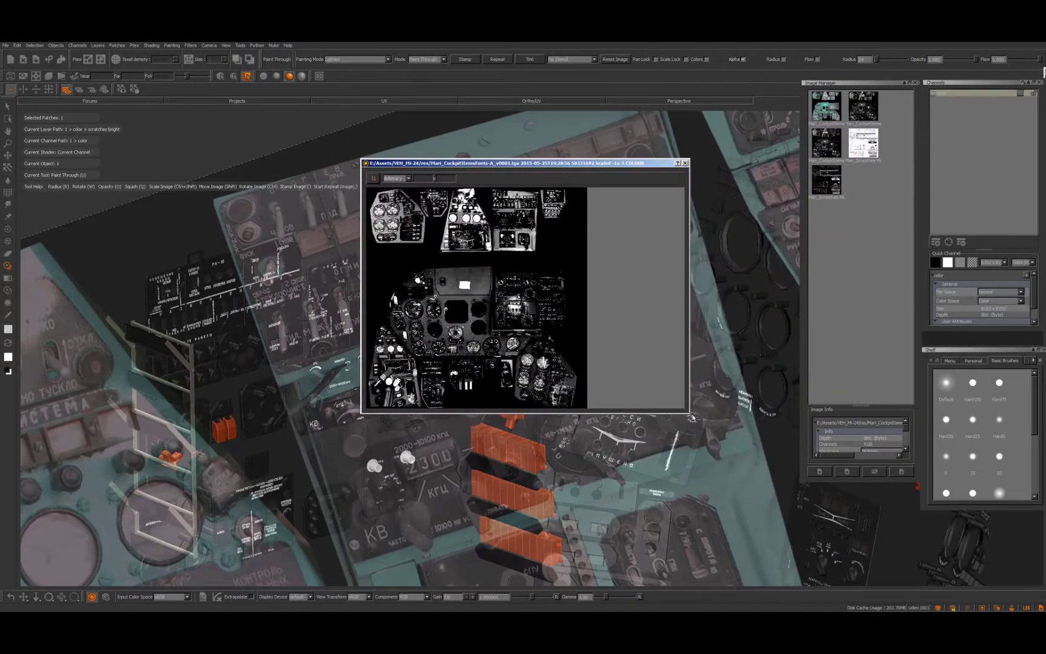
left_click_drag(689, 412, 967, 610)
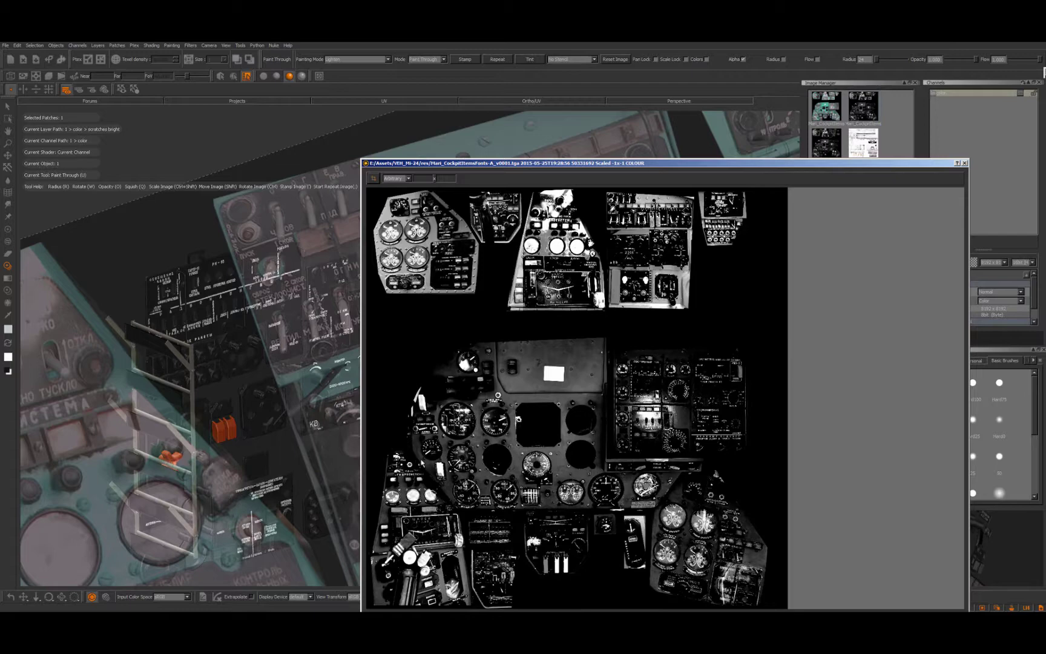
left_click(965, 164)
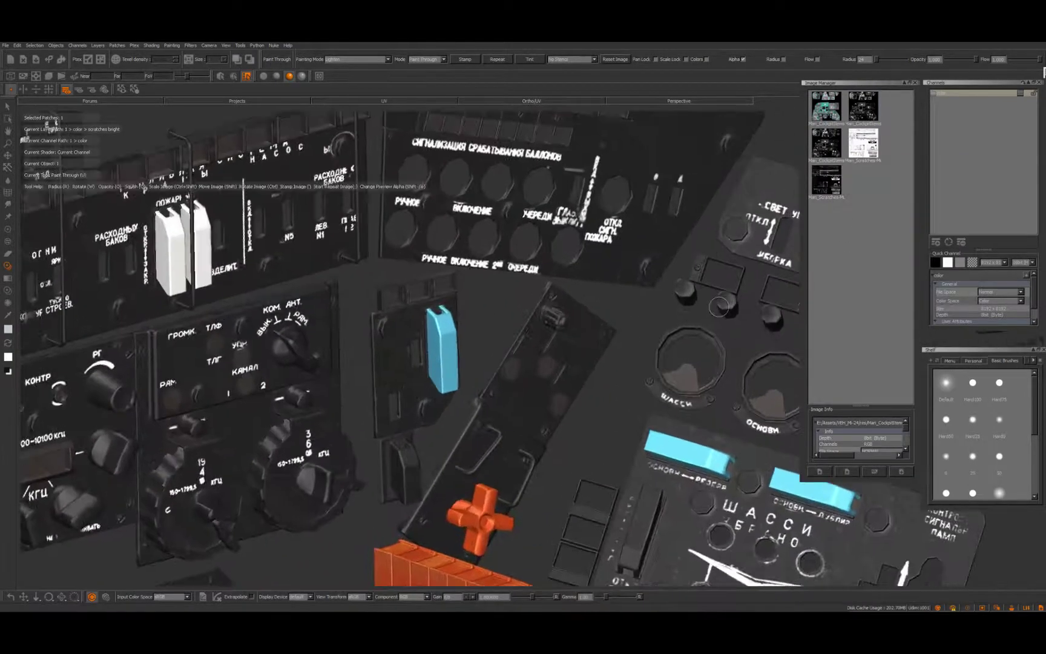
- Examine how the white lettering sits across the whole layout of cockpit panels
middle_click_drag(599, 351, 505, 372, "alt")
scroll(505, 373, "down", 5)
mouse_move(502, 375)
left_mouse_down("alt")
mouse_move(334, 394)
mouse_move(238, 342)
left_mouse_up("alt")
mouse_move(243, 330)
right_mouse_down("alt")
mouse_move(259, 320)
mouse_move(232, 355)
right_mouse_up("alt")
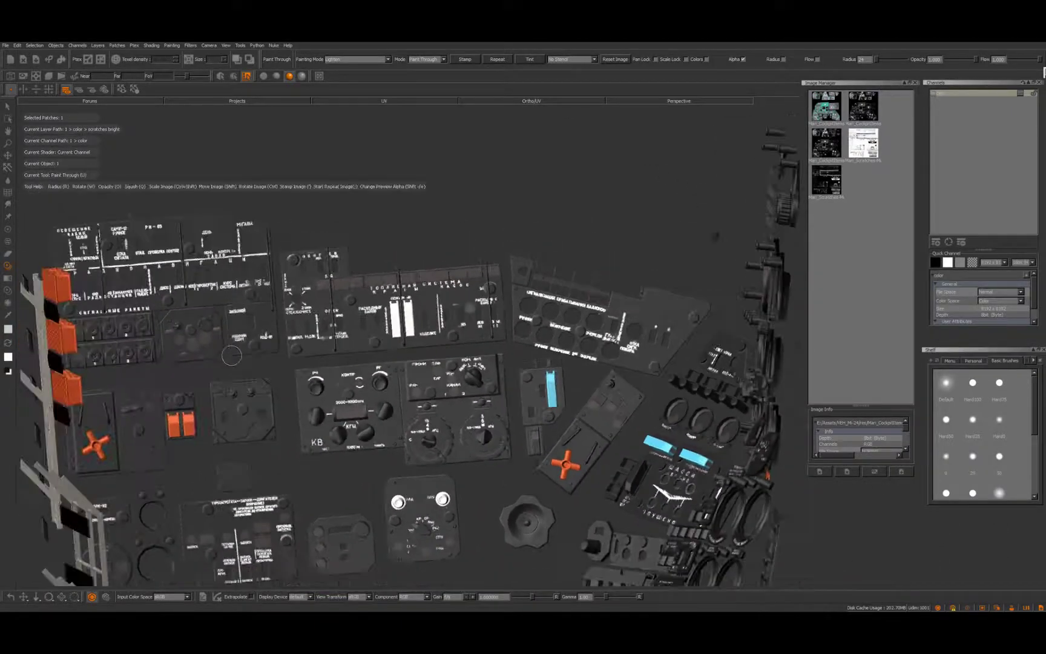
middle_click_drag(231, 355, 366, 364)
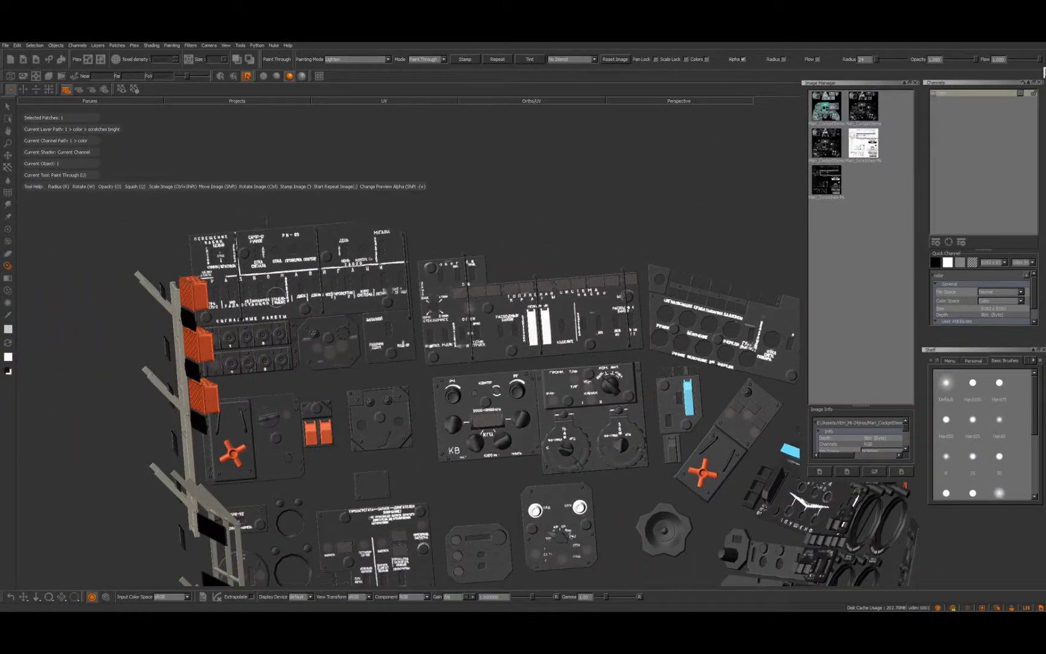
mouse_move(576, 398)
right_mouse_down("alt")
mouse_move(454, 376)
mouse_move(652, 396)
mouse_move(572, 382)
right_mouse_up("alt")
middle_click_drag(650, 330, 407, 191, "alt")
left_click_drag(539, 445, 643, 392, "alt")
- View the Mari_Scratches-Multiply-A-Inverted_v0001.tga image enlarged in its own window and close it
key("u")
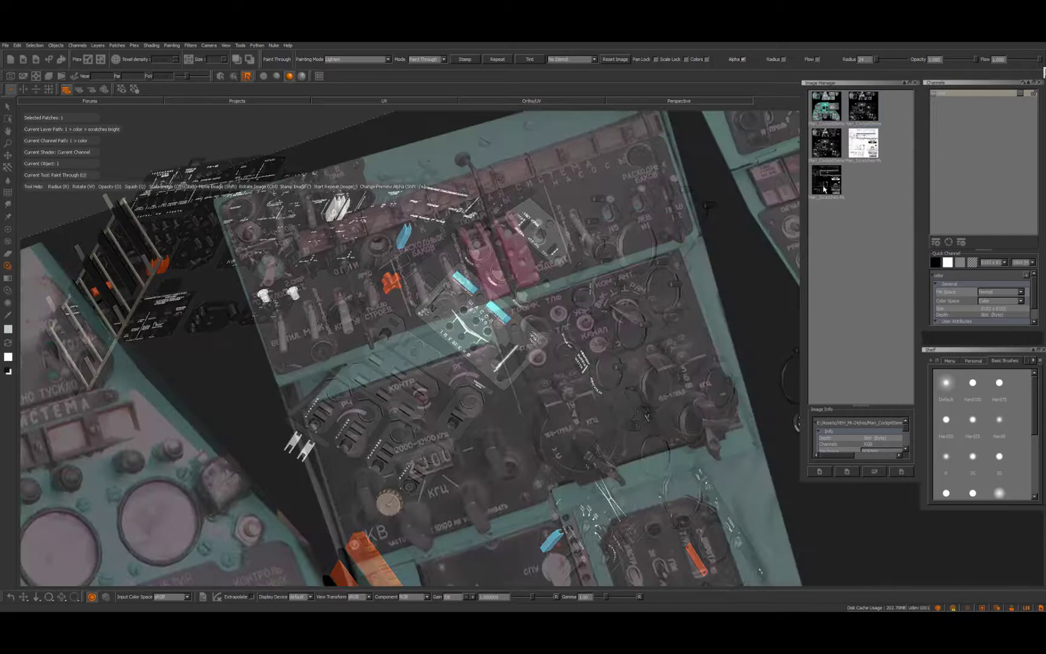
double_click(824, 189)
left_click_drag(800, 156, 458, 216)
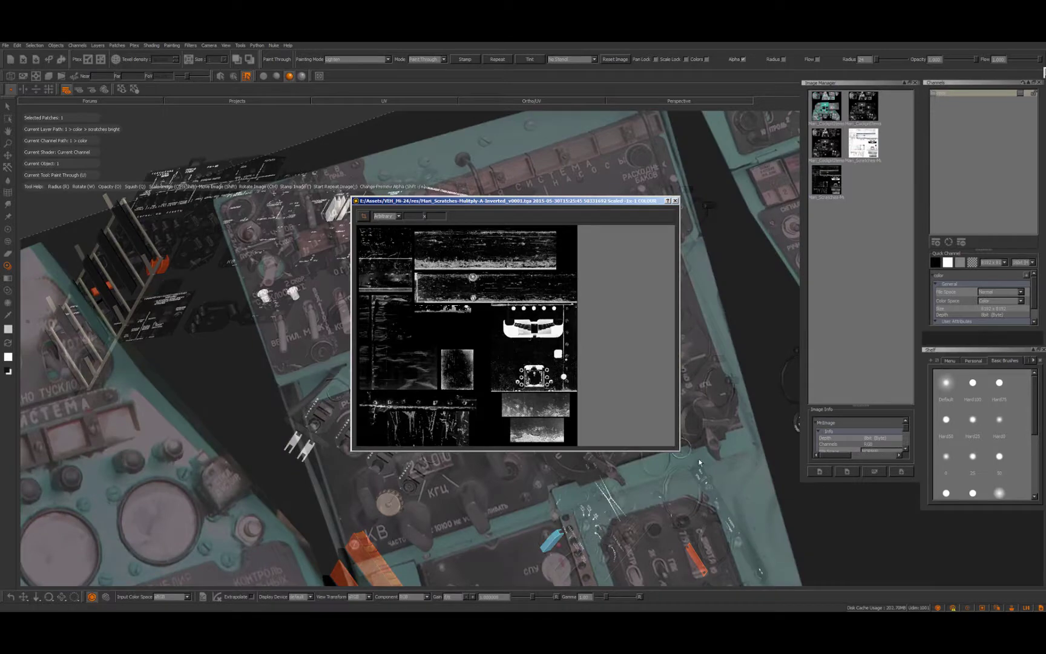
left_click_drag(680, 451, 924, 602)
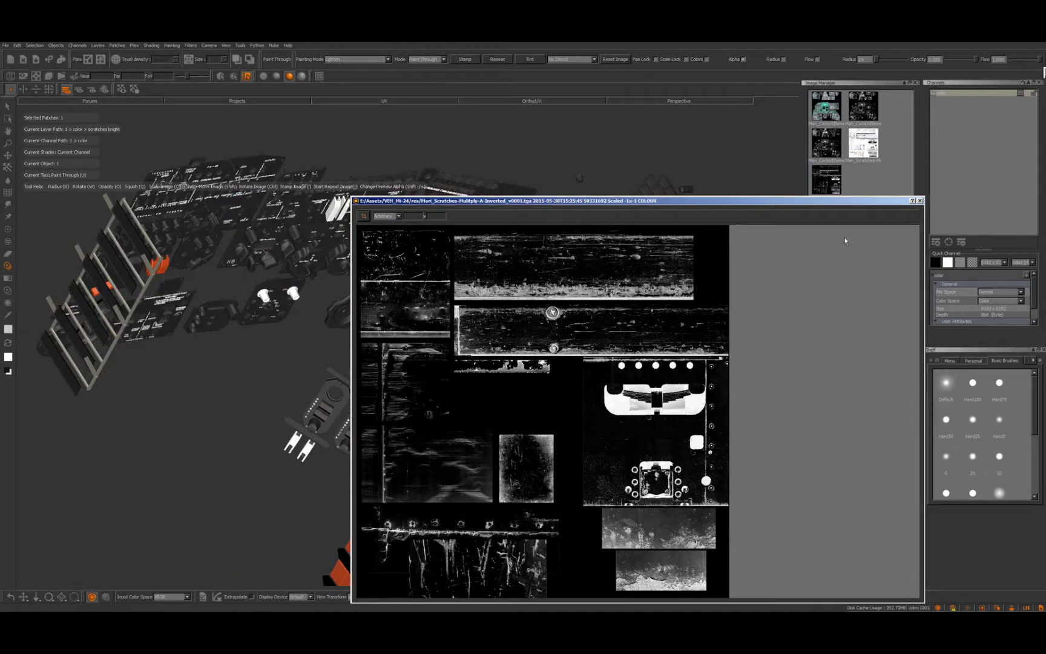
left_click_drag(923, 197, 920, 198)
left_click(917, 201)
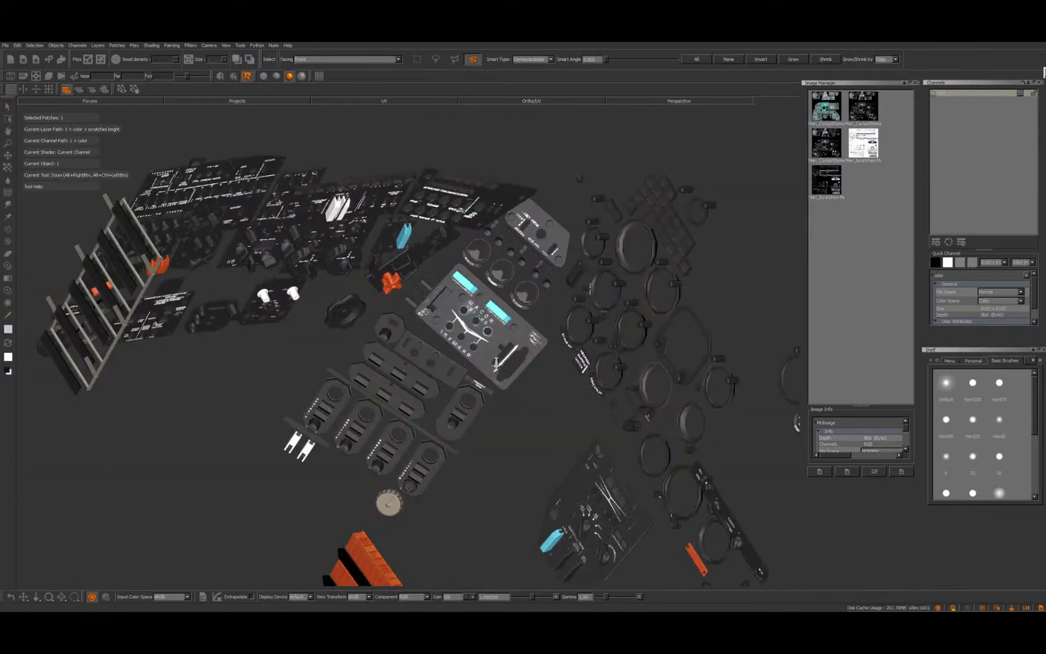
- Select the five connected bars of the guard frame over the switch panel and hide all unselected geometry
right_click_drag(521, 363, 464, 371, "alt")
middle_click_drag(555, 378, 475, 172, "alt")
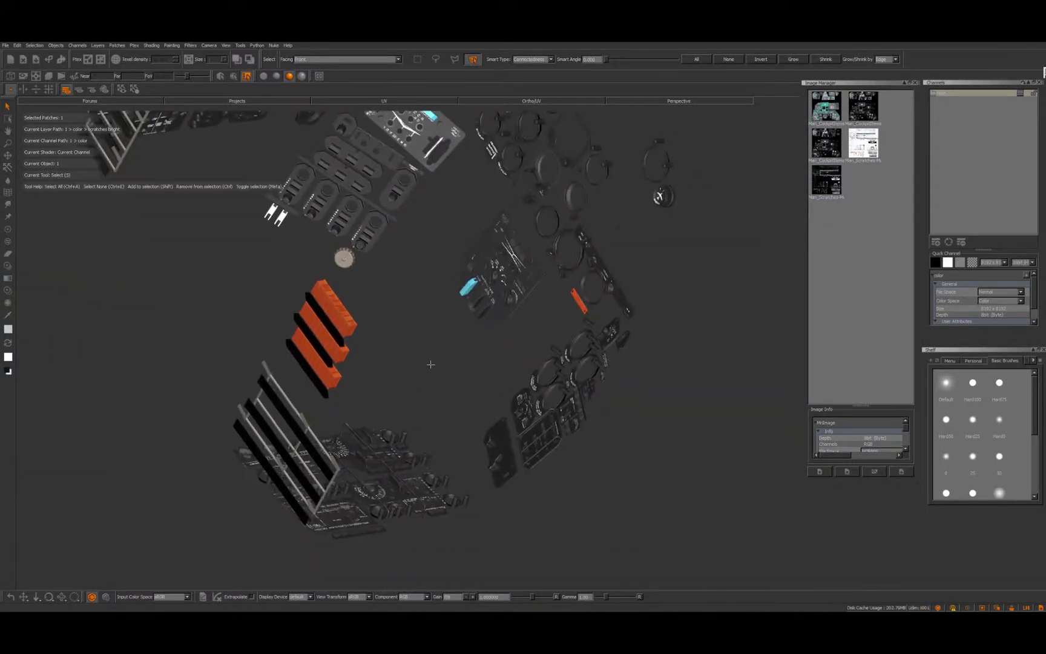
right_click_drag(430, 364, 503, 345, "alt")
middle_click_drag(503, 342, 696, 163, "alt")
left_click_drag(517, 329, 558, 344, "alt")
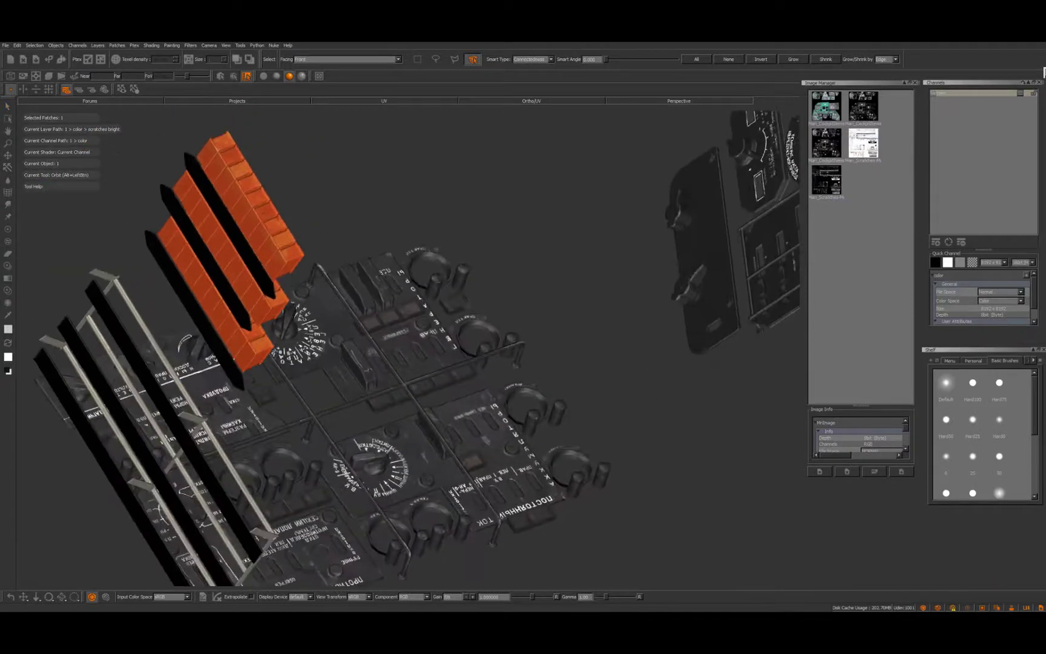
middle_click_drag(588, 339, 513, 379, "alt")
left_click_drag(539, 387, 580, 385, "alt")
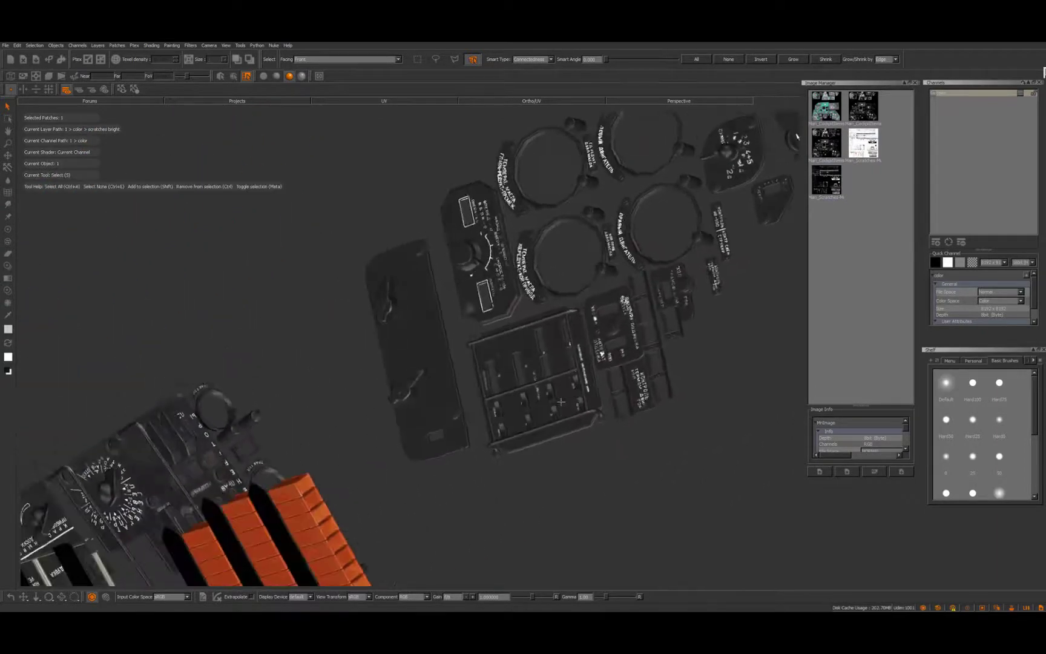
right_click_drag(580, 384, 642, 379, "alt")
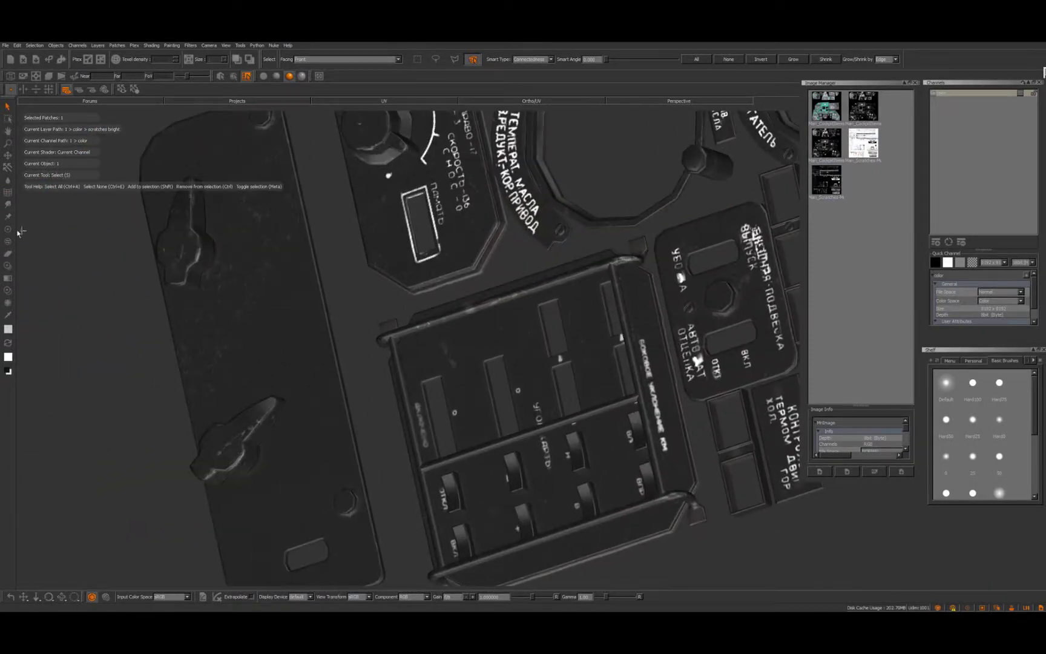
left_click(459, 313)
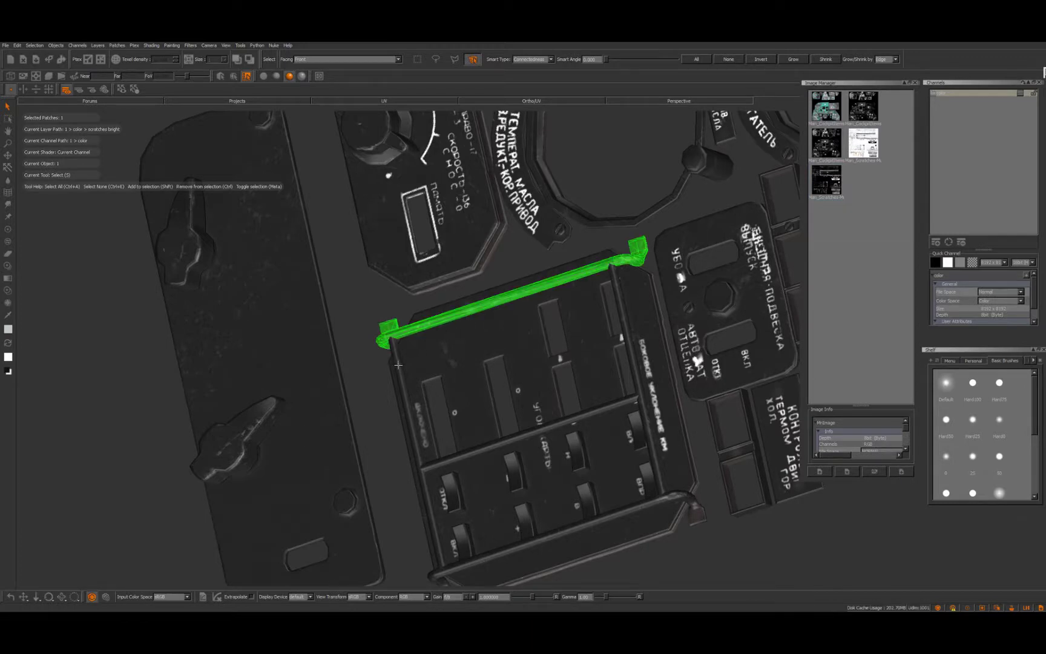
left_click(399, 365, "shift")
left_click(489, 446, "shift")
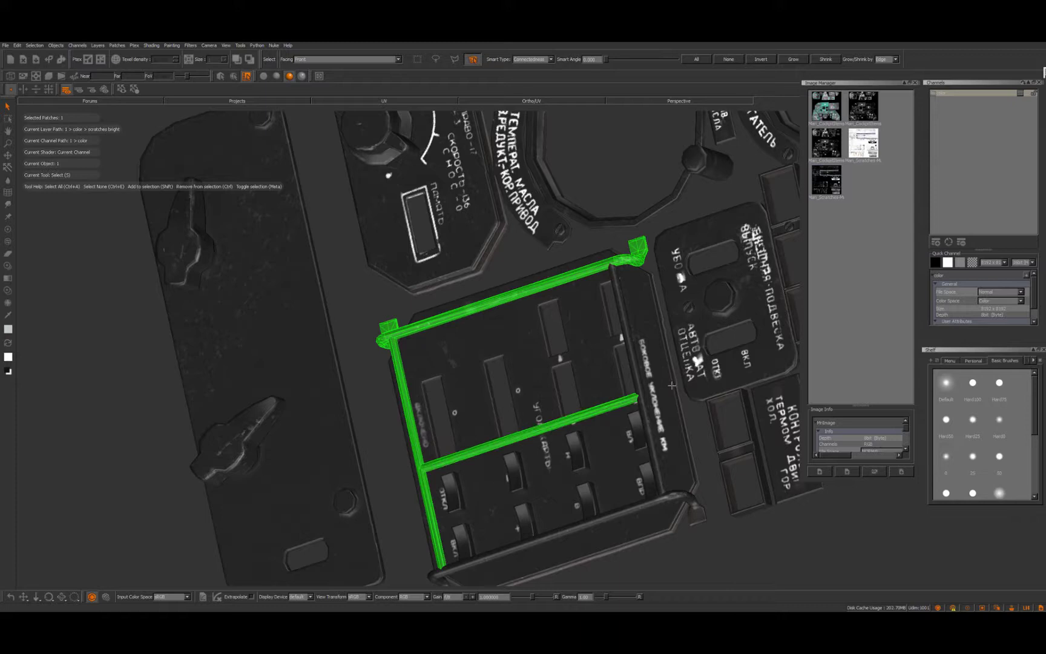
left_click(639, 388, "shift")
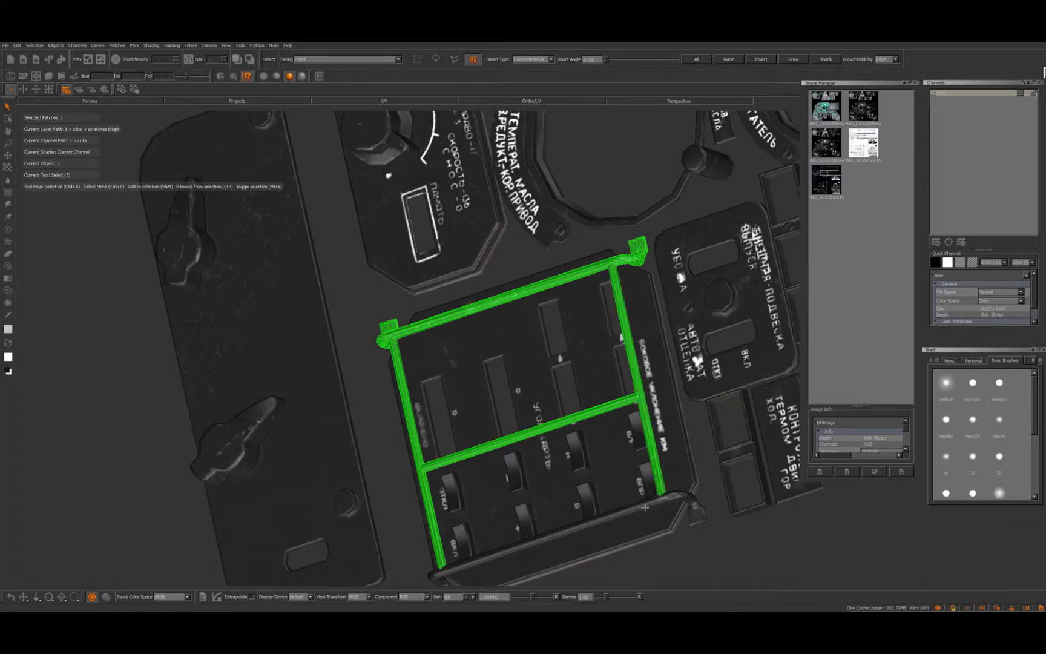
left_click(644, 505, "shift")
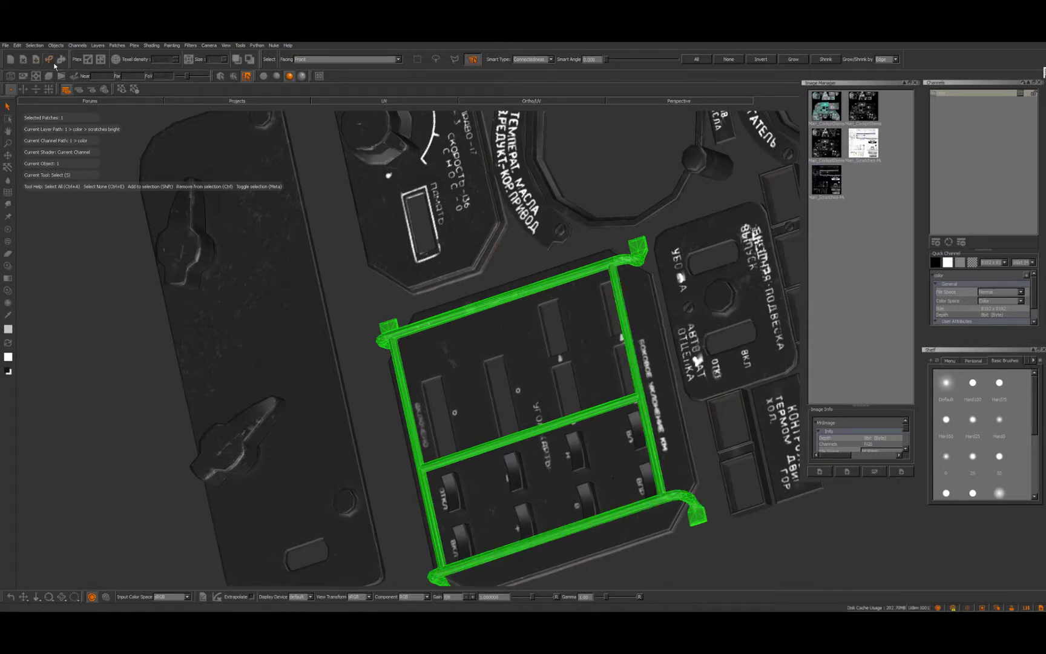
left_click(34, 46)
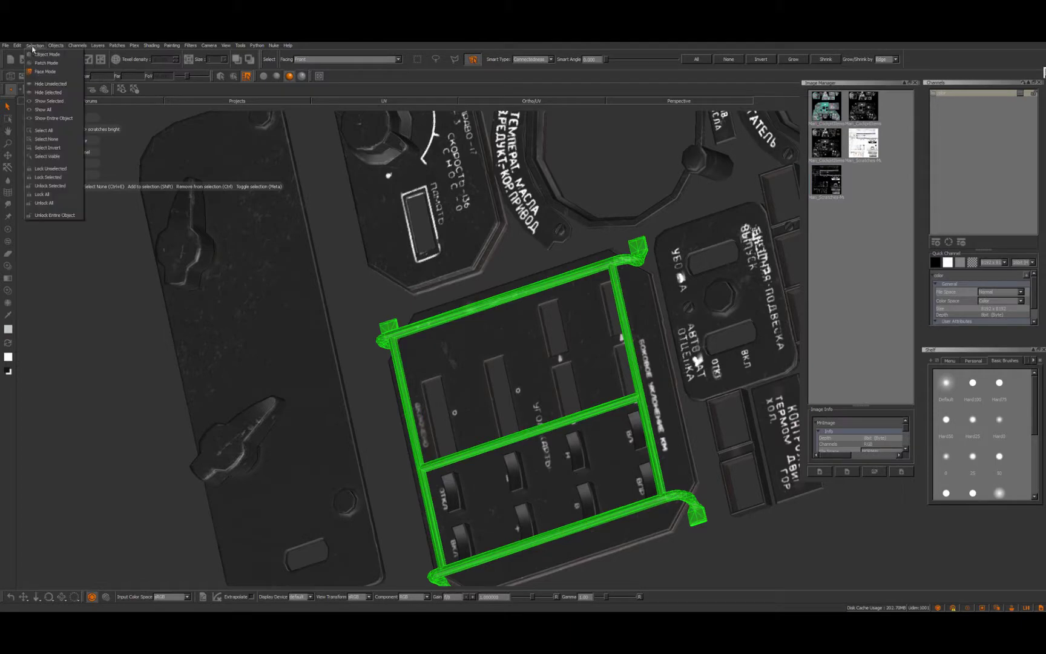
left_click(52, 84)
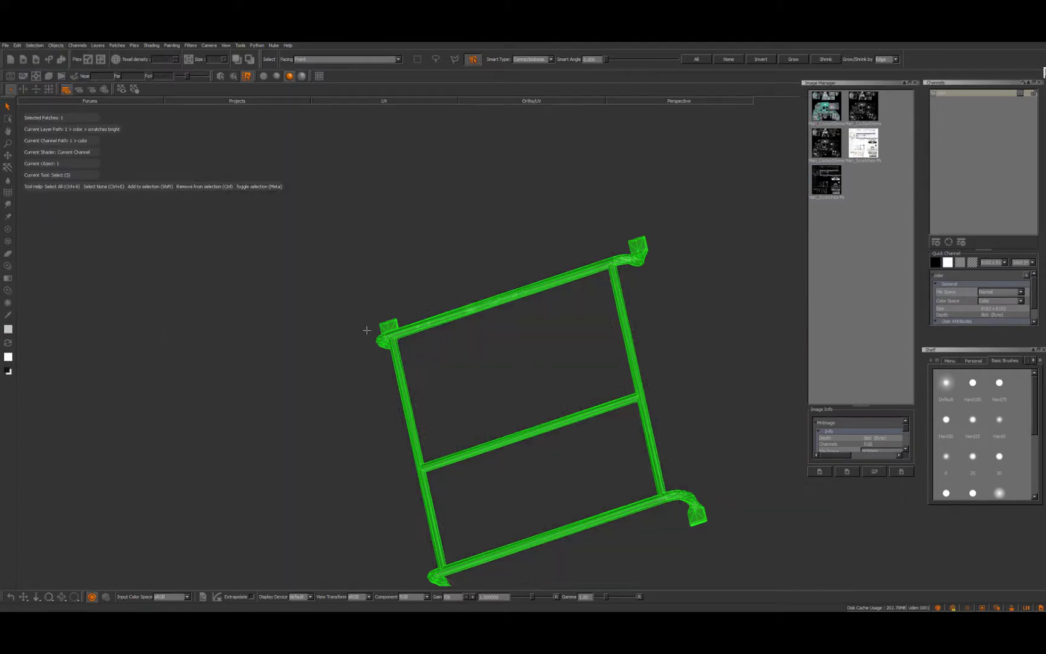
- Clear the bar selection and load the dark scratches image into Paint Through over a bent corner of the guard frame
left_click(240, 284)
right_click_drag(470, 339, 575, 315, "alt")
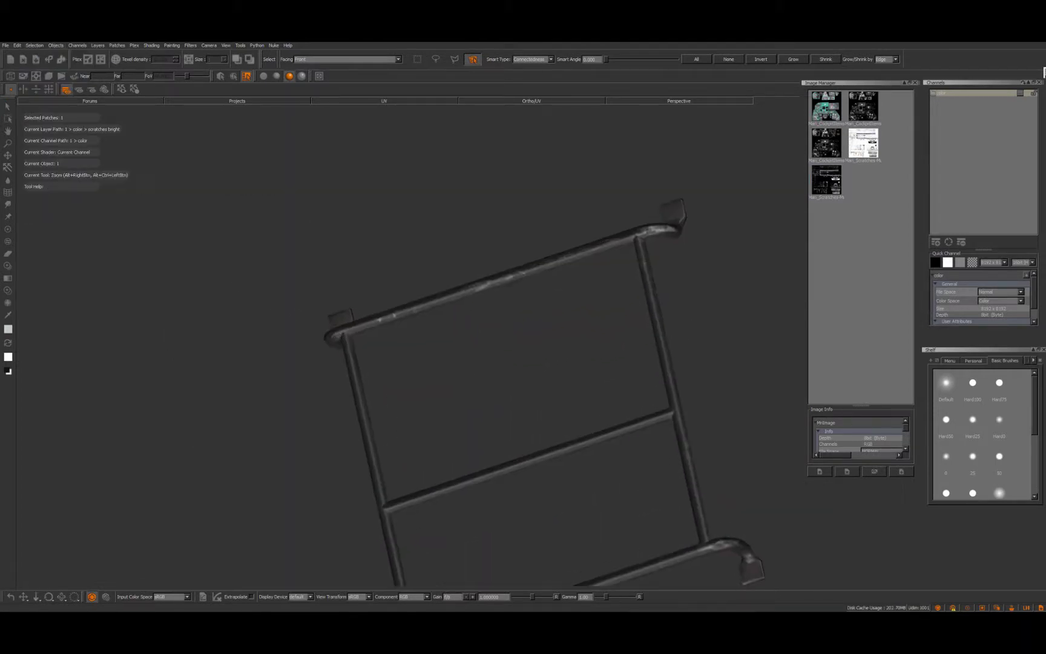
middle_click_drag(577, 316, 461, 310, "alt")
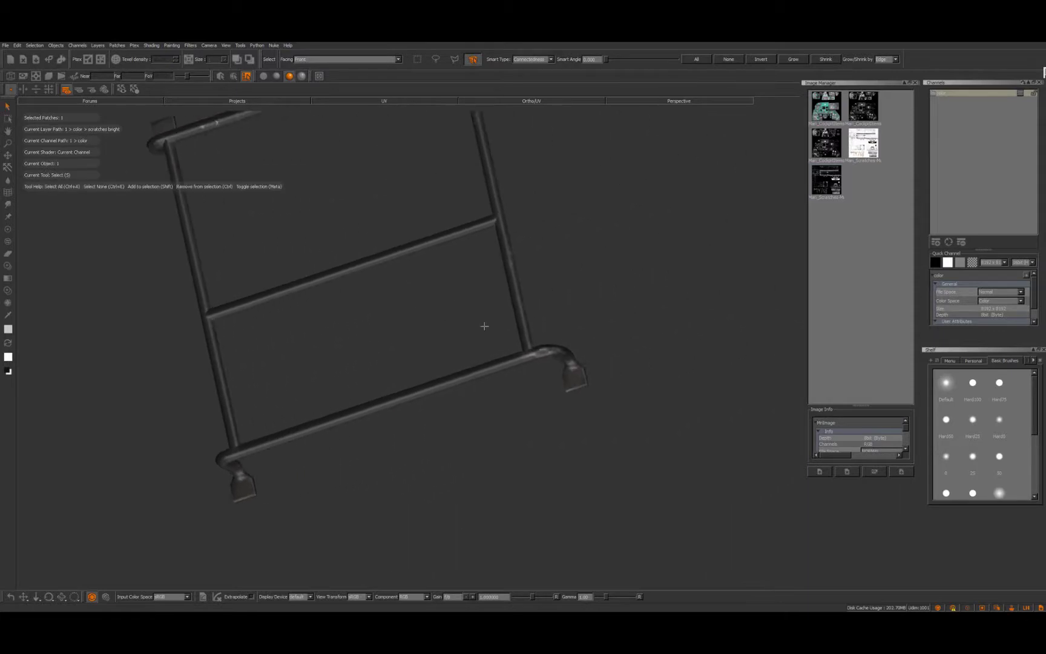
right_click_drag(529, 359, 465, 413, "alt")
left_click_drag(465, 413, 550, 366, "alt")
mouse_move(550, 365)
right_mouse_down("alt")
mouse_move(572, 358)
mouse_move(512, 393)
right_mouse_up("alt")
middle_click_drag(623, 296, 743, 201, "alt")
middle_click_drag(333, 472, 472, 351, "alt")
right_click_drag(472, 351, 570, 366, "alt")
left_click_drag(570, 366, 560, 392, "alt")
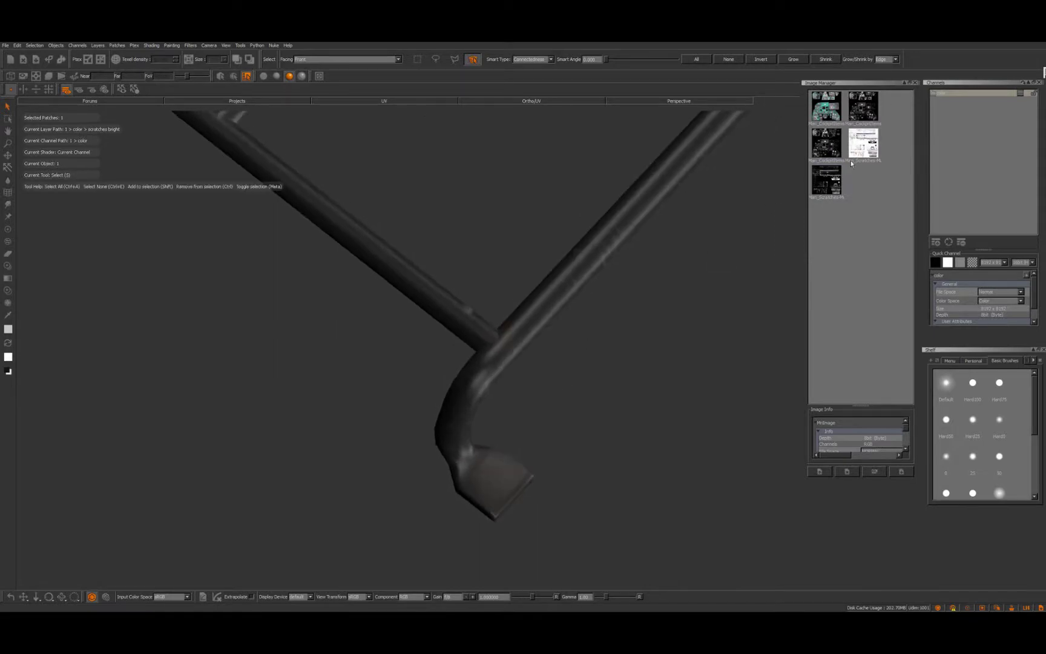
left_click_drag(825, 184, 500, 416)
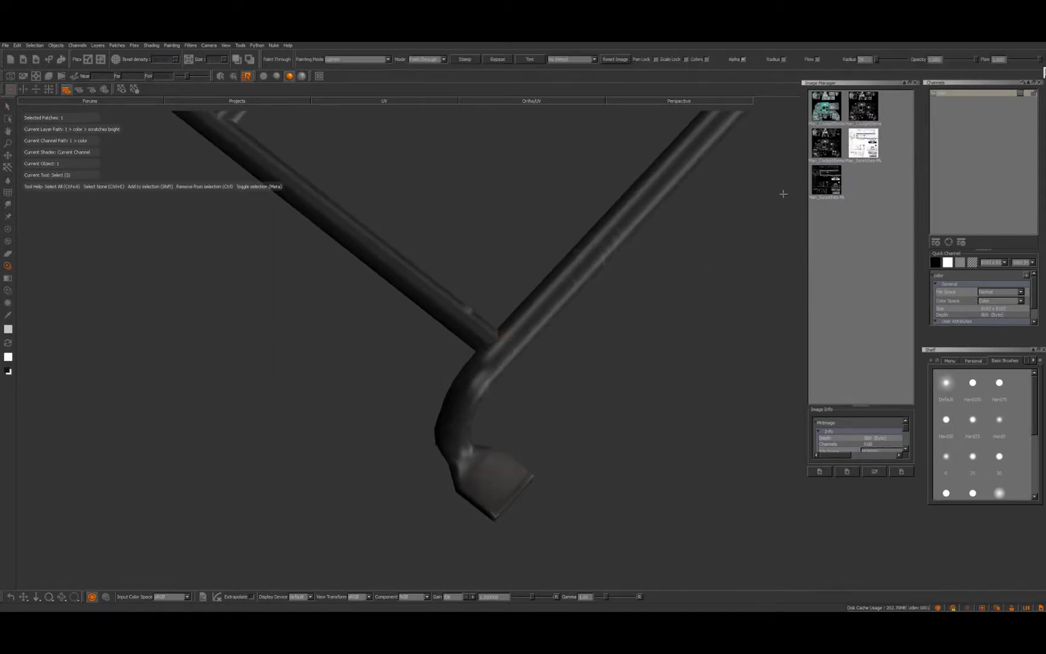
left_click_drag(581, 351, 512, 370, "shift")
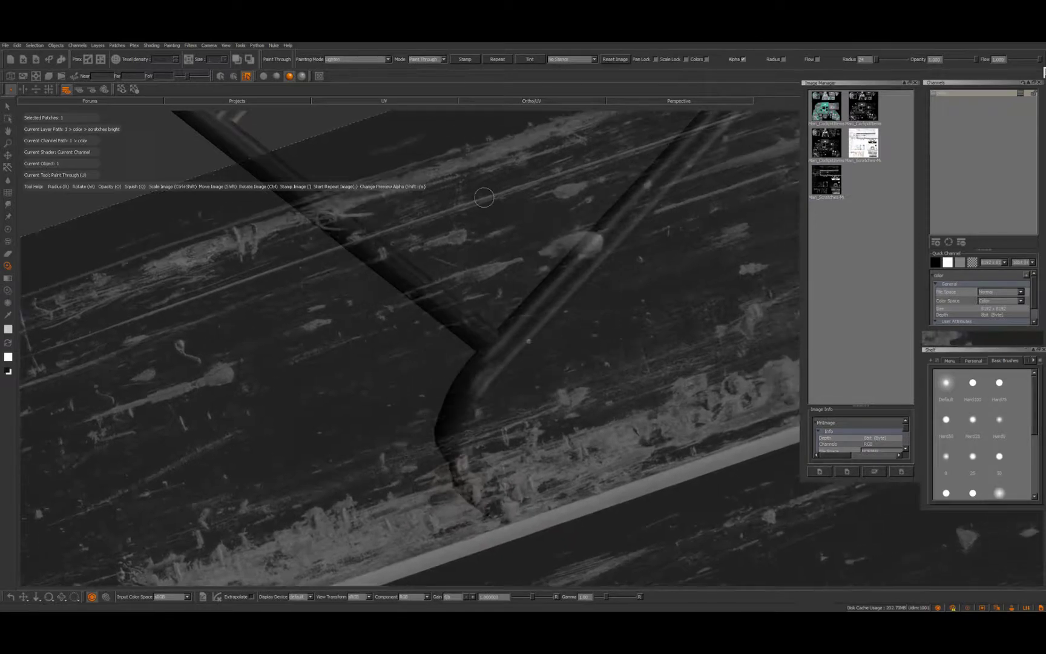
- Rotate the scratch image to run along the long outer bar and paint scratches onto the bar's bent corner
mouse_move(630, 317)
left_mouse_down("ctrl")
mouse_move(599, 302)
mouse_move(366, 318)
mouse_move(303, 339)
left_mouse_up("ctrl")
mouse_move(474, 360)
left_mouse_down("shift")
mouse_move(574, 351)
mouse_move(698, 385)
mouse_move(679, 370)
left_mouse_up("shift")
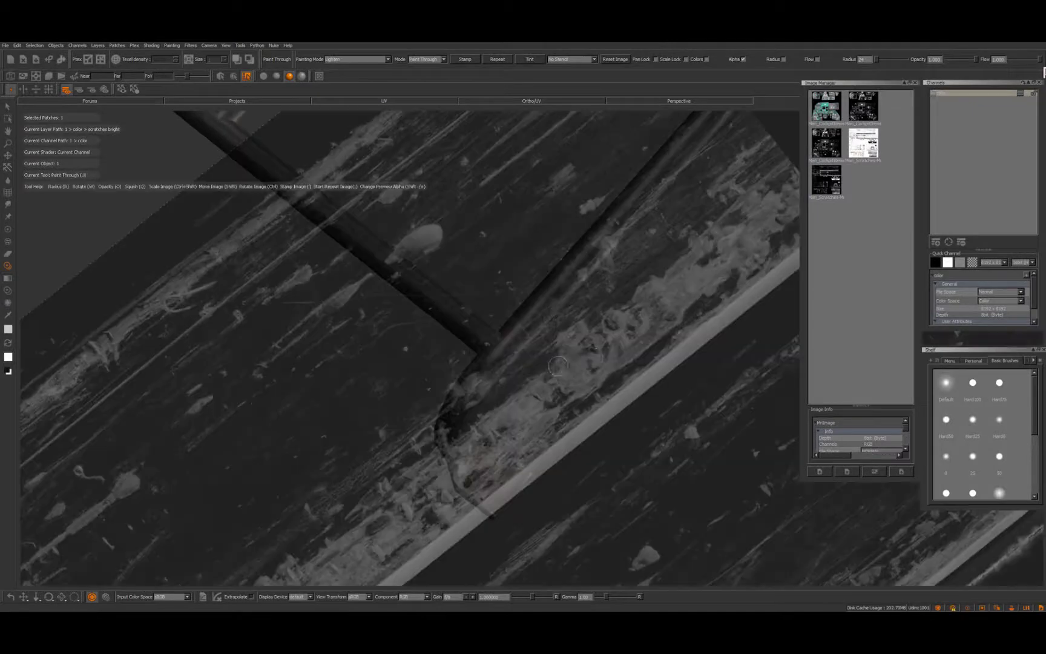
mouse_move(558, 366)
left_mouse_down("shift")
mouse_move(570, 357)
mouse_move(425, 329)
mouse_move(663, 334)
mouse_move(591, 334)
mouse_move(579, 313)
mouse_move(476, 380)
left_mouse_up("shift")
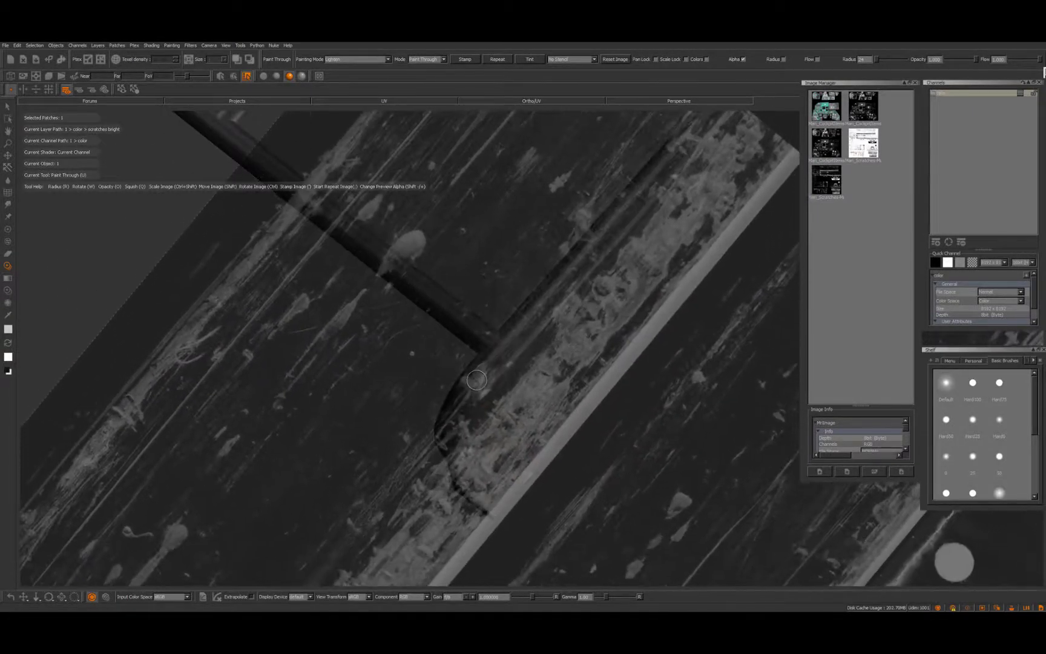
left_click(468, 380)
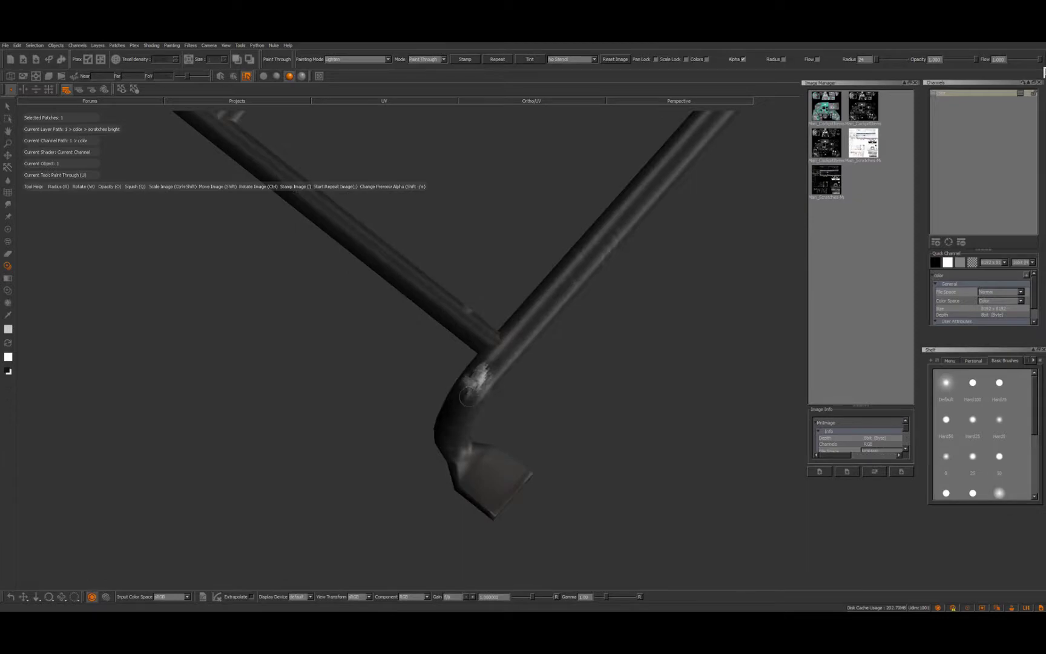
left_click_drag(475, 395, 477, 399)
- Shift the scratch image slightly and paint scratches along the outer bar just past the corner joint, and bake the paint
left_click_drag(599, 324, 617, 316, "shift")
mouse_move(510, 354)
left_mouse_down()
mouse_move(549, 311)
mouse_move(562, 315)
mouse_move(556, 330)
left_mouse_up()
left_click_drag(577, 275, 593, 246)
key("b")
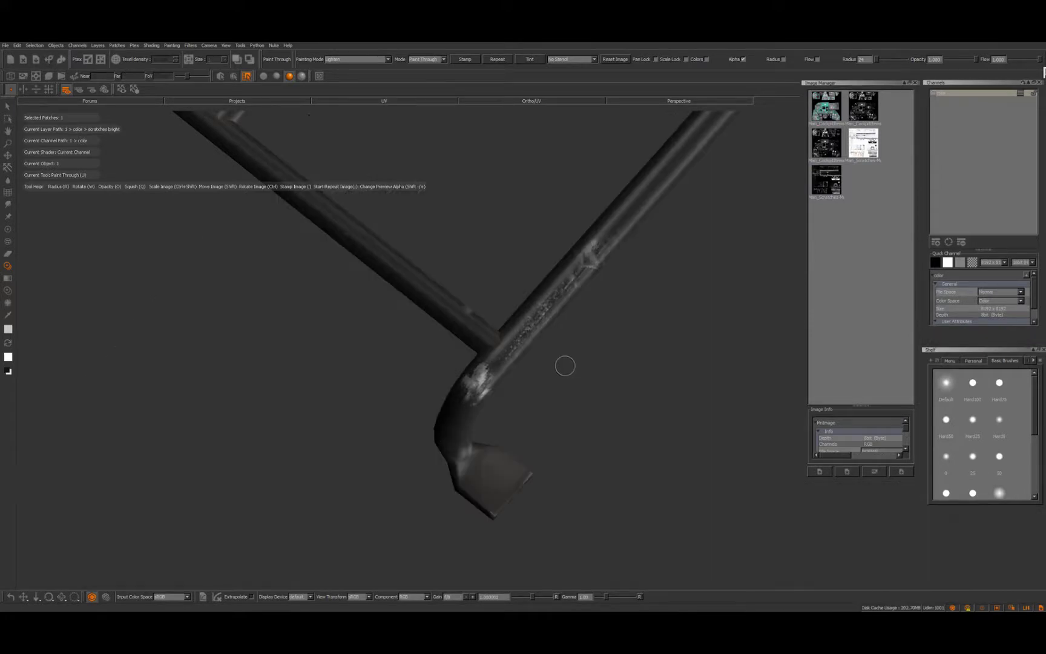
- Reposition the scratch image over the middle of the same outer bar and paint scratches there
right_click_drag(520, 365, 426, 374, "alt")
middle_click_drag(633, 391, 597, 492, "alt")
right_click_drag(520, 361, 556, 364, "alt")
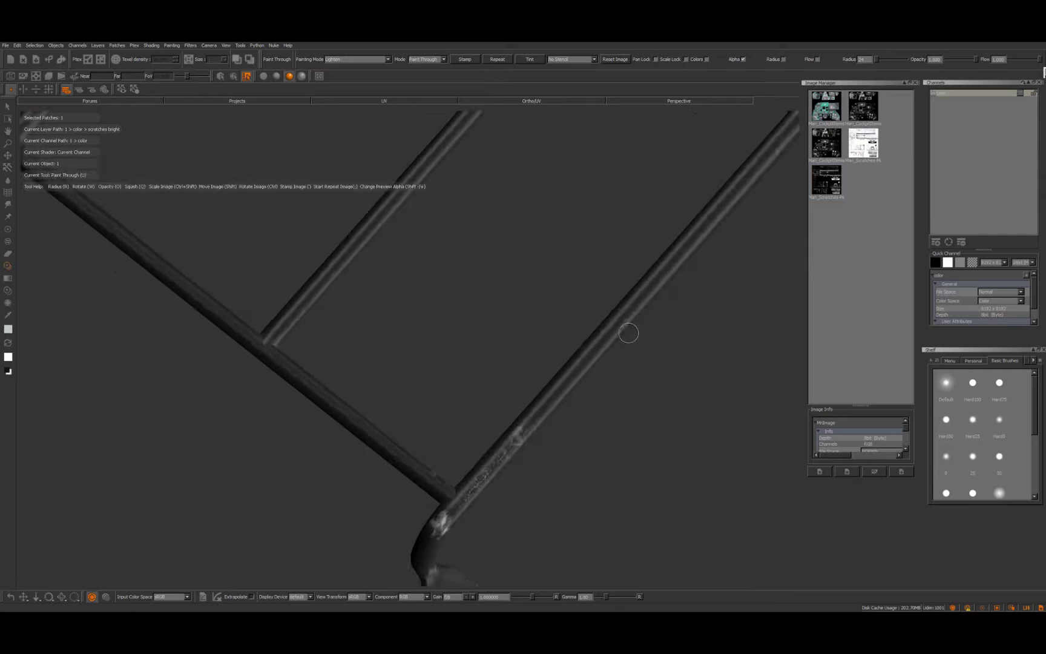
middle_click_drag(646, 315, 451, 391, "alt")
left_click_drag(561, 333, 648, 386, "shift")
left_click_drag(545, 373, 565, 353, "shift")
mouse_move(444, 368)
left_mouse_down()
mouse_move(396, 414)
mouse_move(407, 407)
left_mouse_up()
- Paint scratches from the far mounting bracket back along the rest of the outer bar, shifting the image between strokes
left_click_drag(596, 268, 601, 292, "shift")
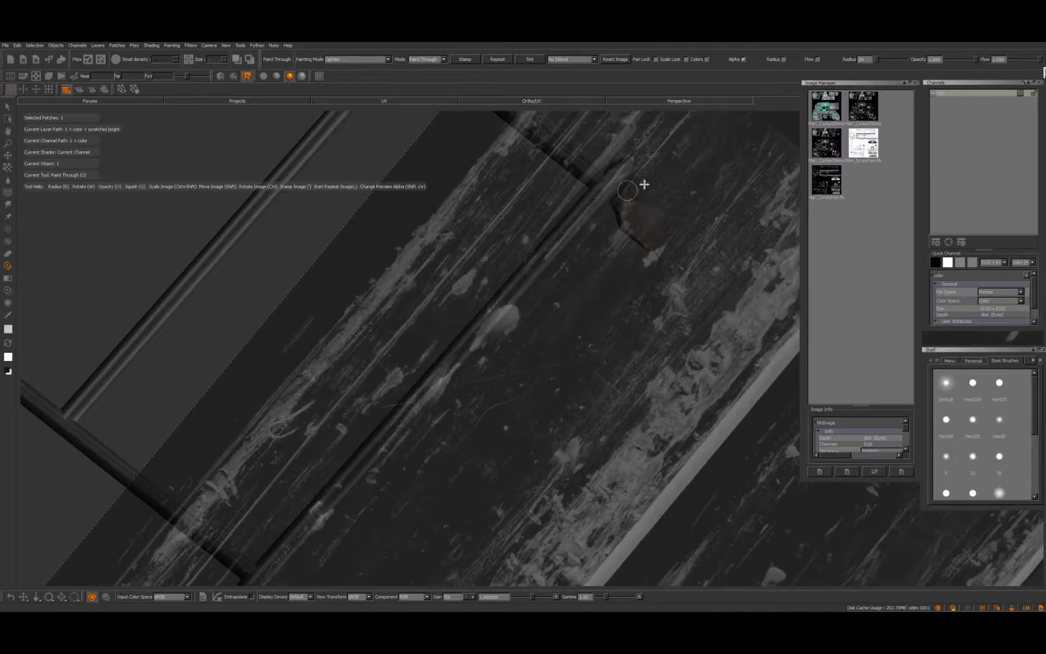
left_click_drag(618, 174, 583, 208)
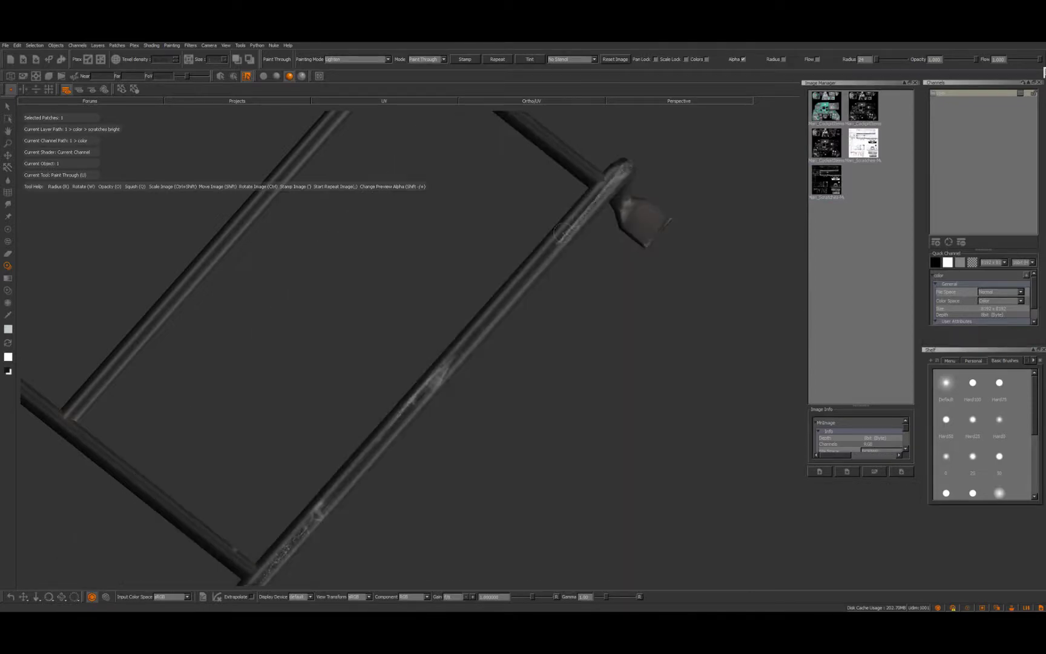
mouse_move(562, 233)
left_mouse_down()
mouse_move(579, 162)
mouse_move(547, 189)
left_mouse_up()
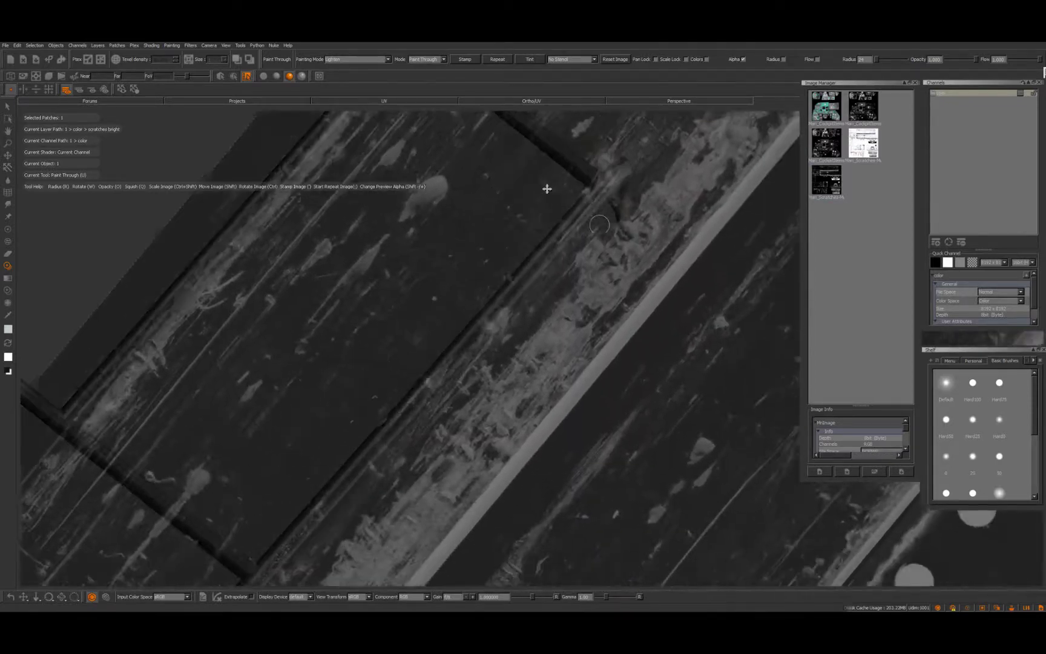
left_click_drag(568, 235, 538, 272)
left_click_drag(493, 327, 474, 348, "shift")
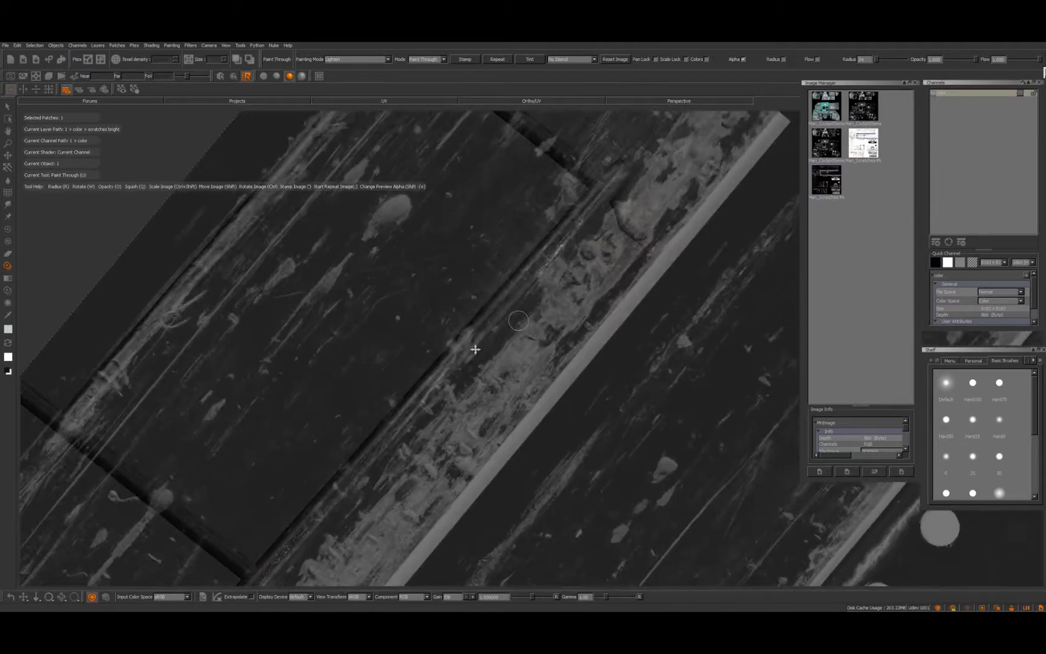
mouse_move(527, 272)
left_mouse_down()
mouse_move(459, 349)
mouse_move(439, 423)
mouse_move(448, 417)
left_mouse_up()
mouse_move(385, 445)
left_mouse_down()
mouse_move(372, 453)
mouse_move(398, 415)
left_mouse_up()
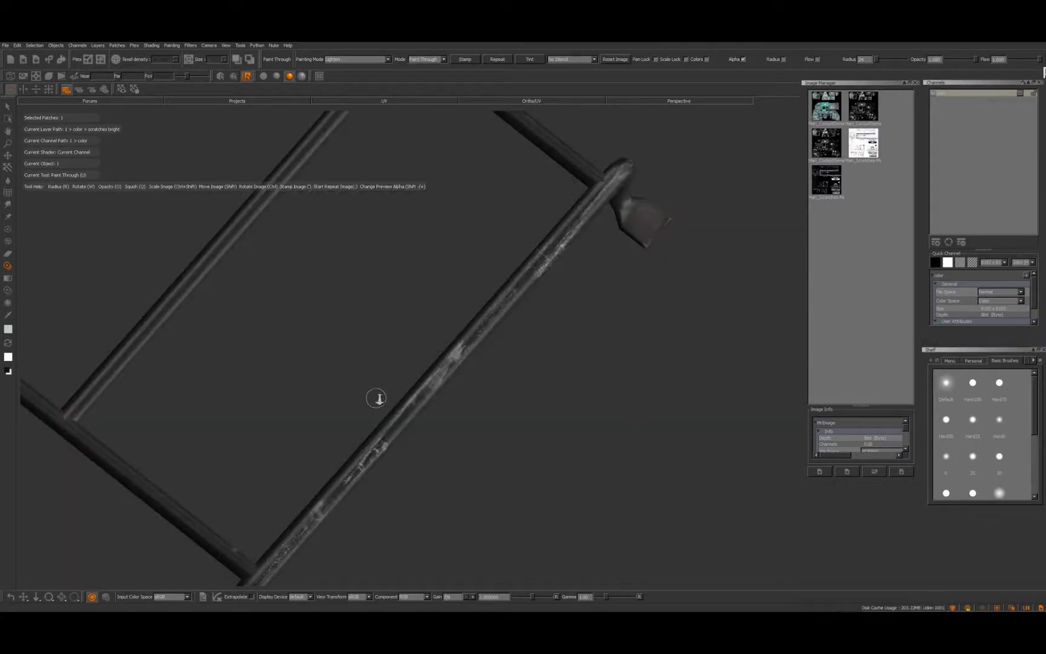
- Place the scratch image over the opposite outer bar and paint scratches beside its mounting bracket
right_click_drag(380, 400, 308, 381, "alt")
middle_click_drag(308, 381, 584, 472, "alt")
left_click_drag(472, 364, 518, 349, "alt")
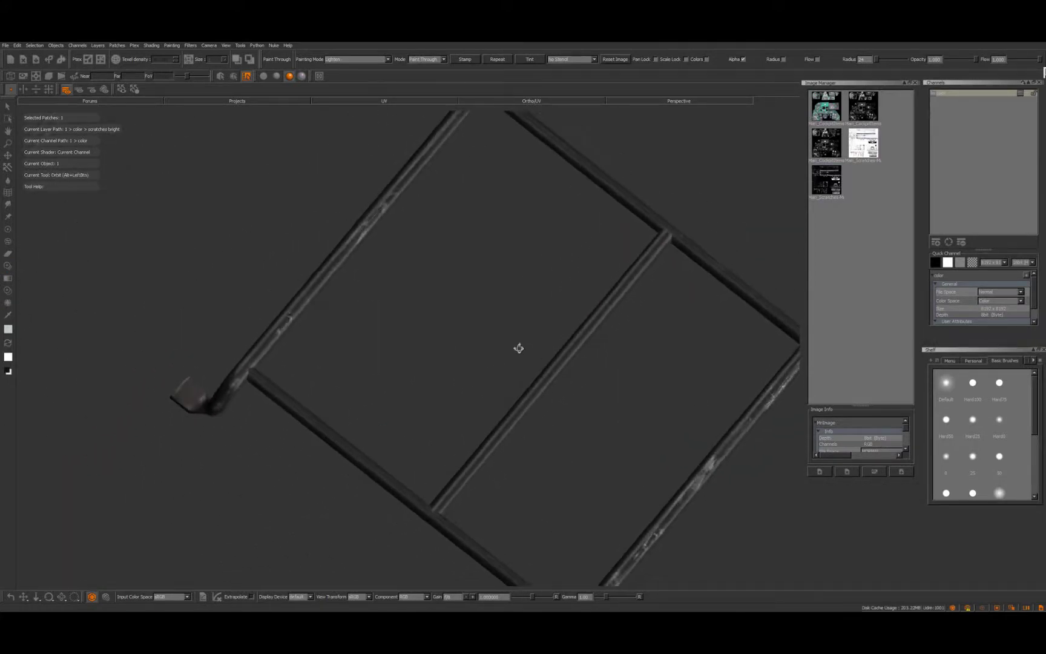
right_click_drag(267, 388, 367, 357, "alt")
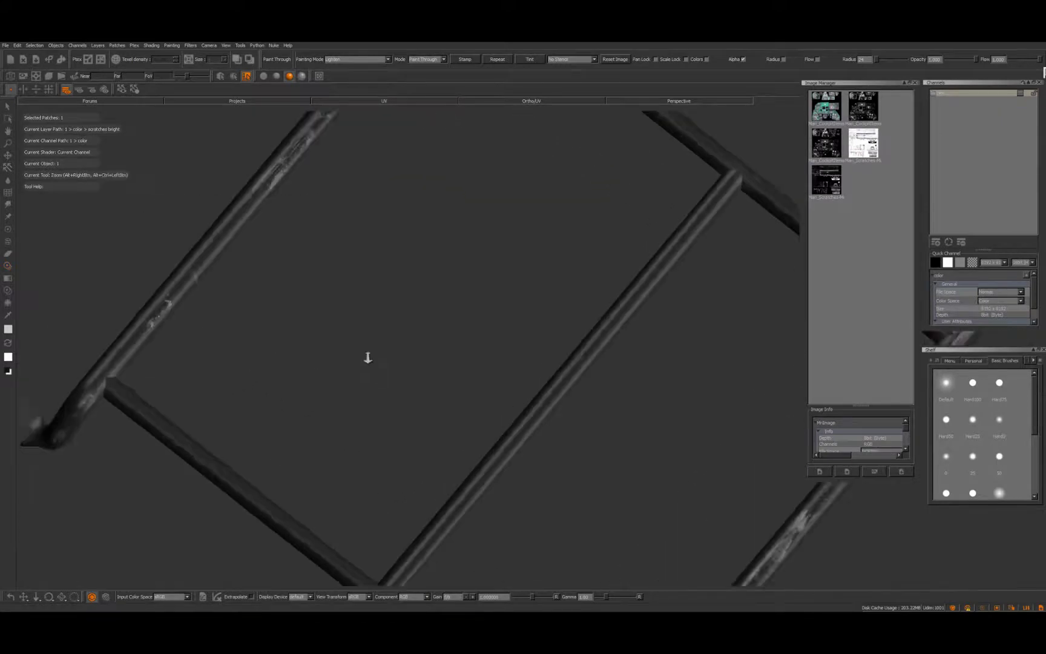
middle_click_drag(366, 357, 672, 427, "alt")
left_click_drag(470, 360, 417, 326, "shift")
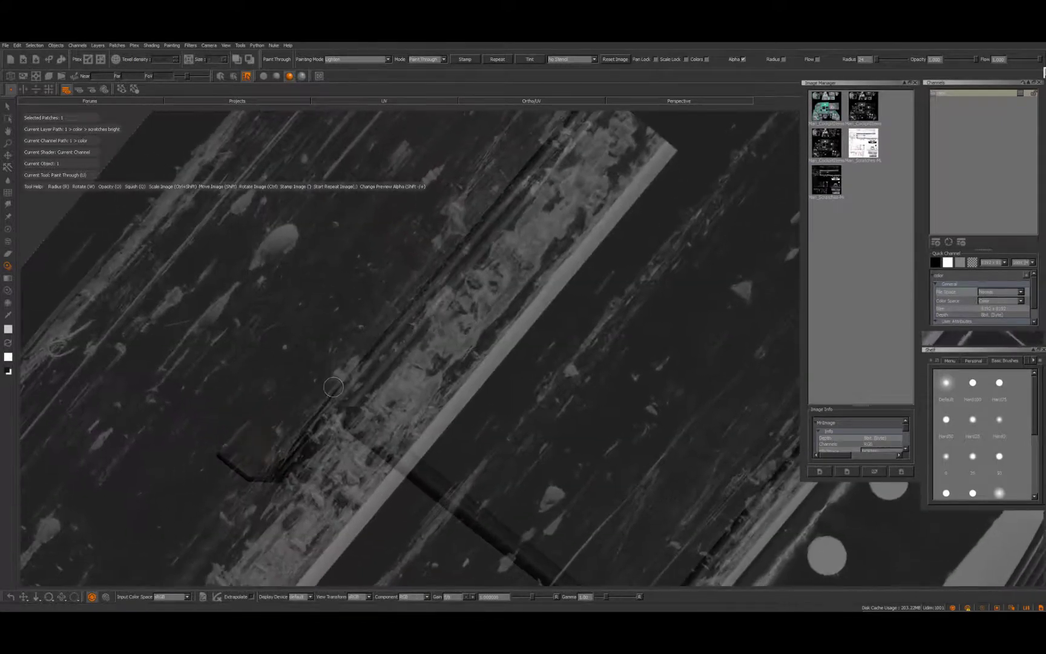
left_click_drag(322, 436, 334, 416)
- Extend the scratches along the opposite outer bar with the image shifted, and bake the paint
mouse_move(388, 383)
left_mouse_down("shift")
mouse_move(412, 324)
mouse_move(444, 293)
left_mouse_up("shift")
left_click_drag(478, 289, 470, 310, "shift")
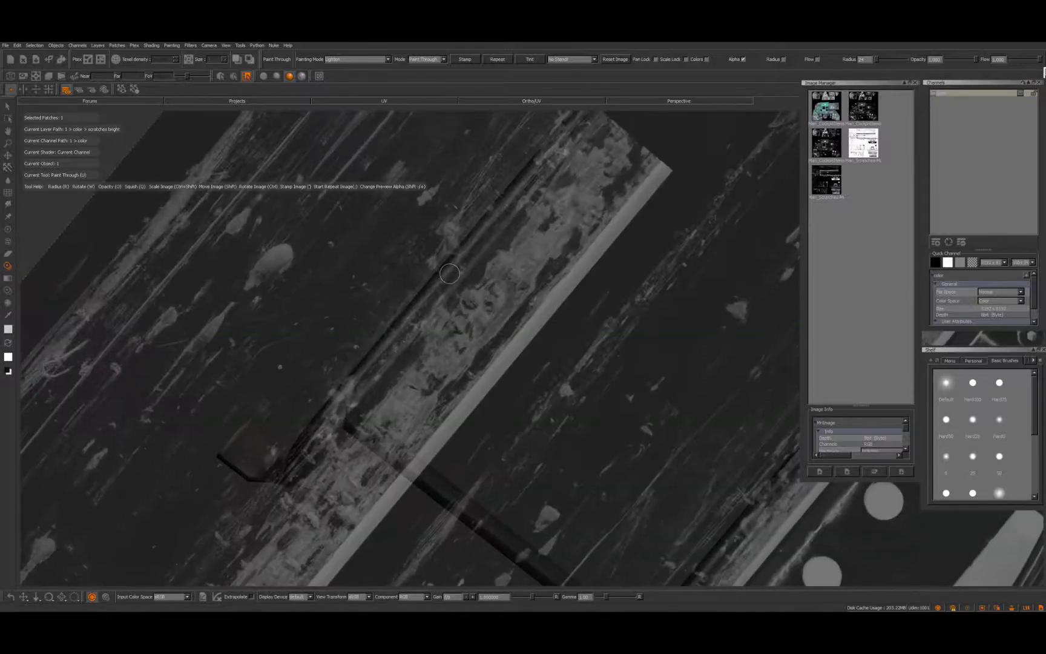
left_click_drag(344, 401, 461, 266)
key("b")
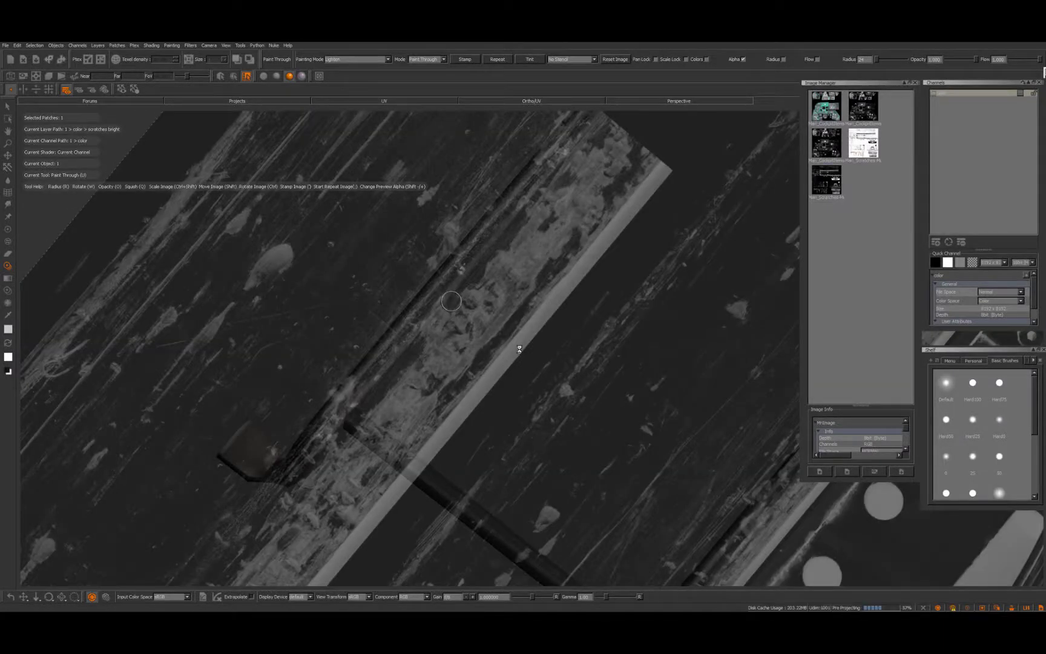
- Align the scratch image with the middle bar of the guard frame
right_click_drag(451, 301, 212, 339, "alt")
middle_click_drag(527, 302, 349, 247, "alt")
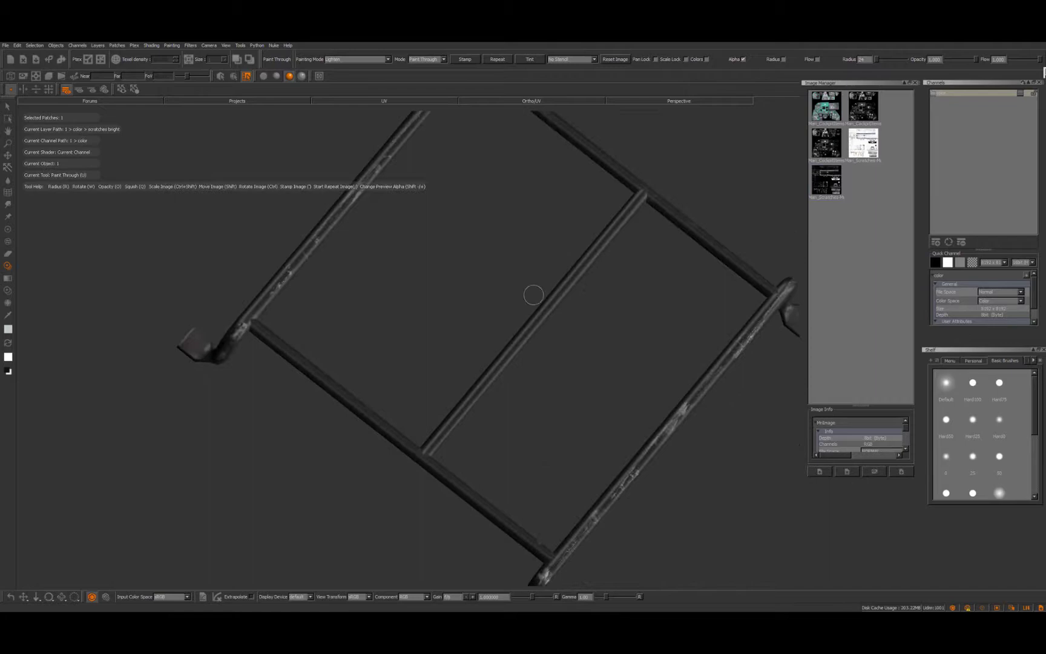
right_click_drag(536, 295, 714, 287, "alt")
middle_click_drag(588, 320, 443, 377, "alt")
right_click_drag(494, 362, 433, 377, "alt")
left_click_drag(532, 364, 548, 452, "shift")
mouse_move(559, 343)
left_mouse_down("shift")
mouse_move(539, 313)
mouse_move(555, 316)
left_mouse_up("shift")
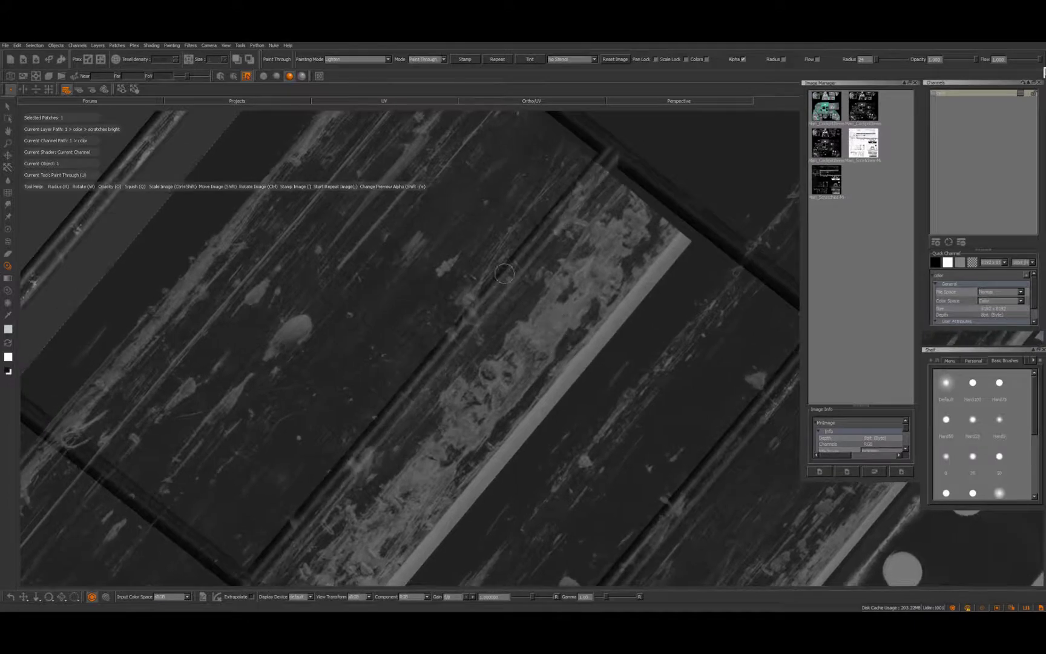
- Paint scratches onto the far half of the middle bar up to its joint with the side rail
mouse_move(513, 276)
left_mouse_down()
mouse_move(542, 243)
mouse_move(569, 244)
left_mouse_up()
left_click_drag(588, 185, 565, 219)
left_click_drag(549, 289, 579, 249, "shift")
left_click_drag(612, 155, 592, 180)
- Move a sparser area of the scratch image over the middle bar and paint scratches along its remaining half
middle_click_drag(574, 291, 350, 285)
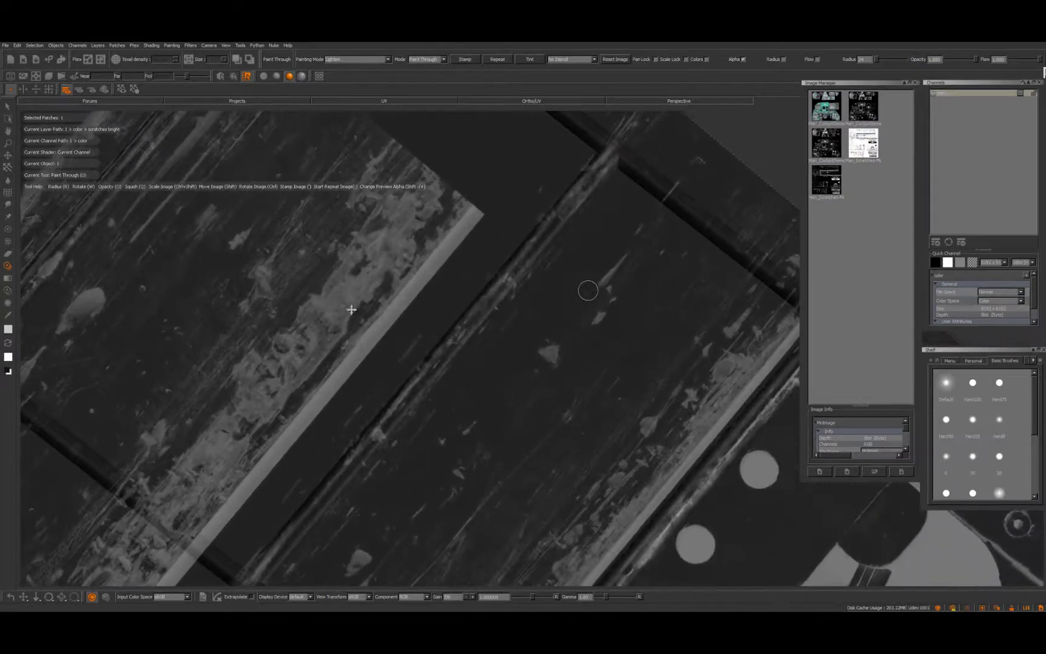
left_click_drag(443, 357, 392, 406)
left_click_drag(357, 446, 352, 454)
mouse_move(425, 416)
left_mouse_down("shift")
mouse_move(330, 484)
mouse_move(303, 520)
left_mouse_up("shift")
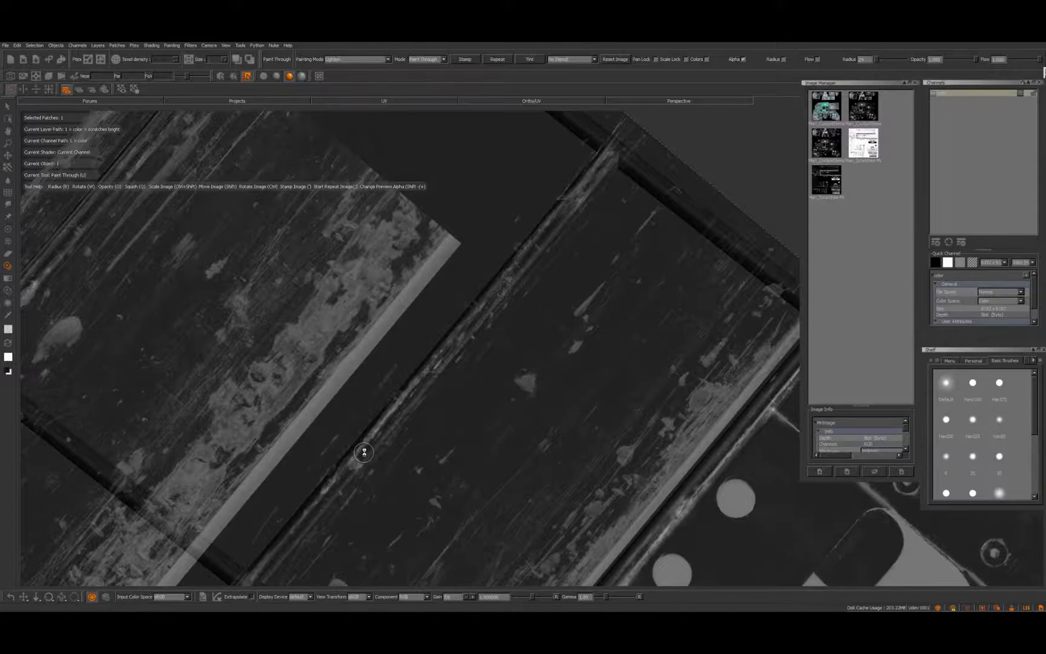
- Frame the side rail joining the three bars and rotate the scratch image to follow its direction
right_click_drag(590, 313, 487, 345, "alt")
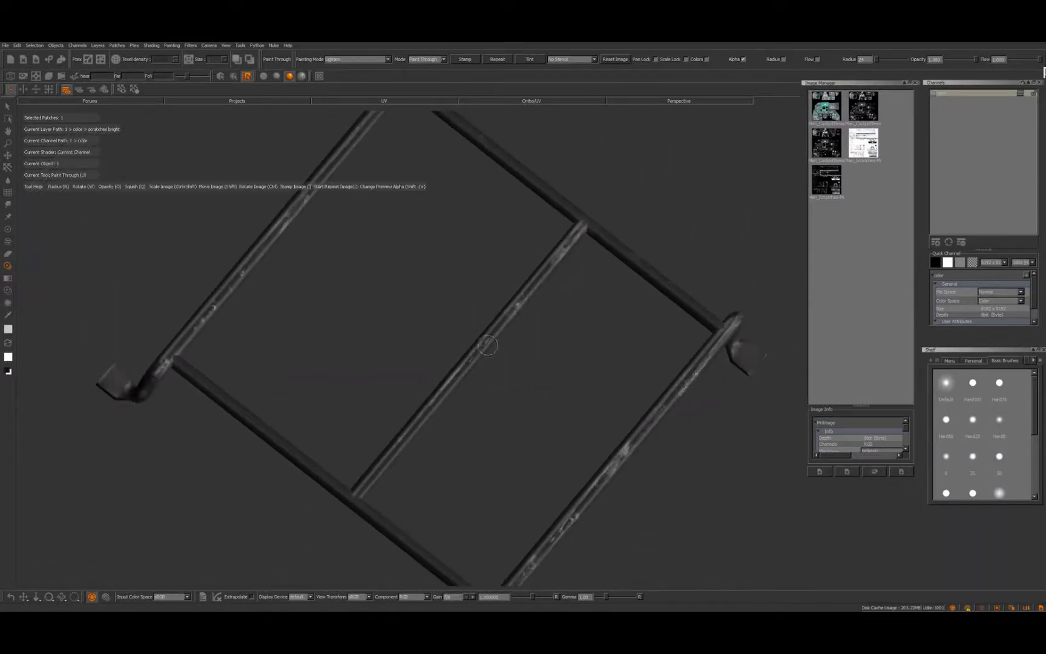
left_click_drag(561, 353, 488, 388, "alt")
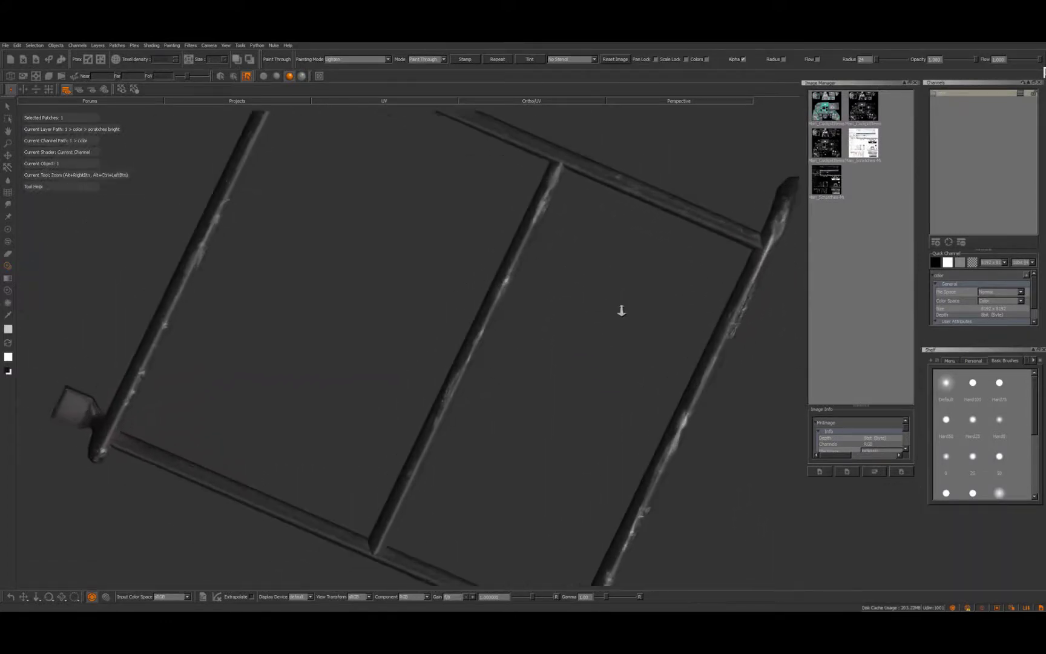
right_click_drag(621, 311, 643, 300, "alt")
middle_click_drag(561, 381, 432, 585, "alt")
left_click_drag(533, 383, 591, 276, "shift")
mouse_move(571, 375)
left_mouse_down("ctrl")
mouse_move(377, 400)
mouse_move(750, 463)
mouse_move(715, 501)
mouse_move(600, 500)
mouse_move(439, 237)
left_mouse_up("ctrl")
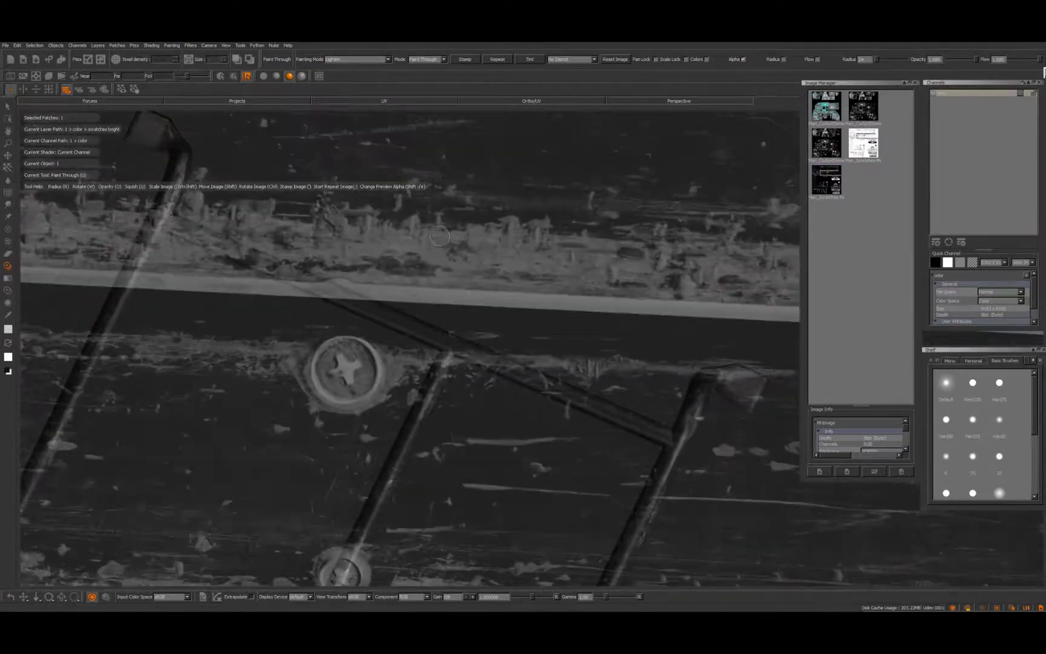
mouse_move(636, 327)
left_mouse_down("ctrl")
mouse_move(784, 469)
mouse_move(772, 502)
left_mouse_up("ctrl")
- Paint scratches along the side rail, shifting the scratch image between strokes to vary the wear
left_click_drag(631, 458, 346, 303, "shift")
mouse_move(621, 329)
left_mouse_down("shift")
mouse_move(635, 337)
mouse_move(633, 199)
mouse_move(609, 166)
left_mouse_up("shift")
left_click_drag(657, 434, 426, 335)
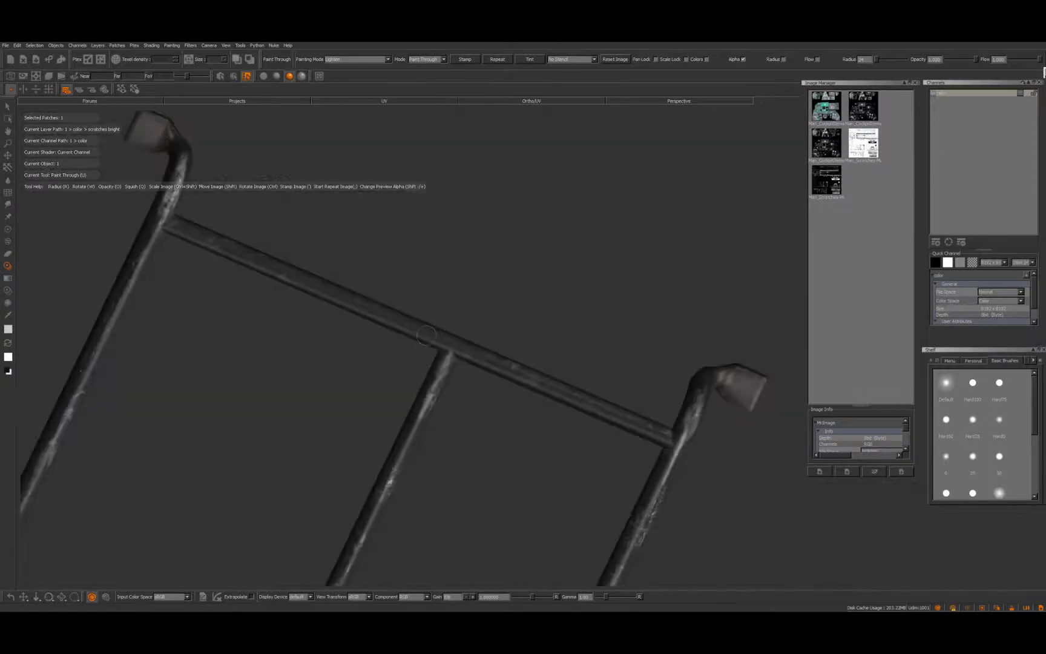
left_click_drag(304, 281, 300, 279)
left_click_drag(397, 308, 304, 302, "shift")
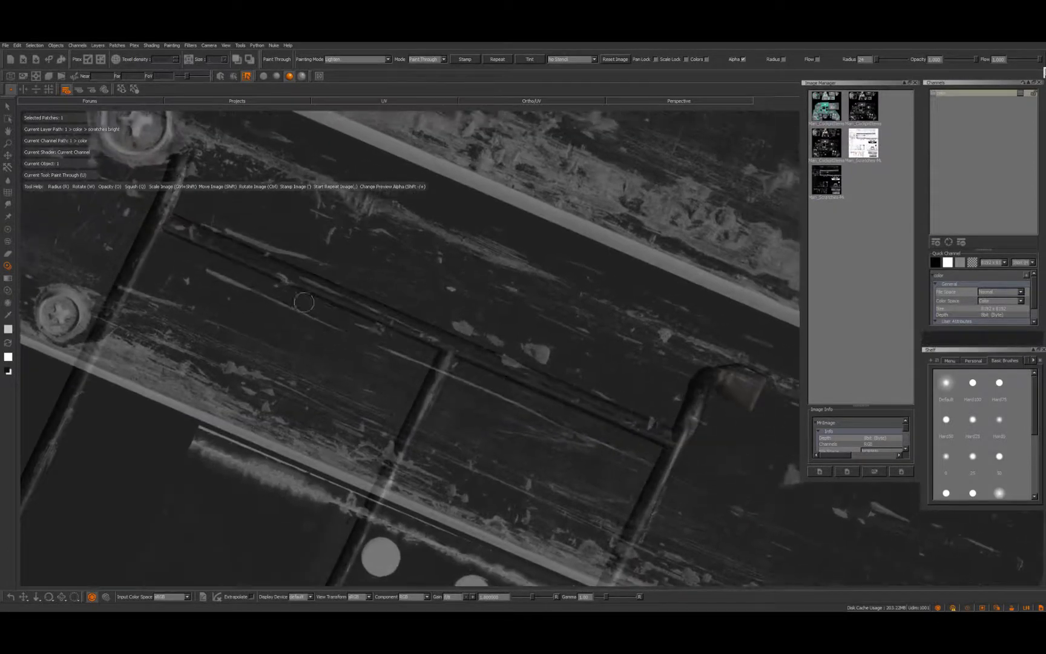
left_click_drag(182, 228, 643, 420)
- Try another pass of scratches near one end of the side rail and undo it
mouse_move(616, 357)
left_mouse_down("shift")
mouse_move(635, 360)
mouse_move(610, 315)
left_mouse_up("shift")
left_click_drag(641, 422, 582, 400)
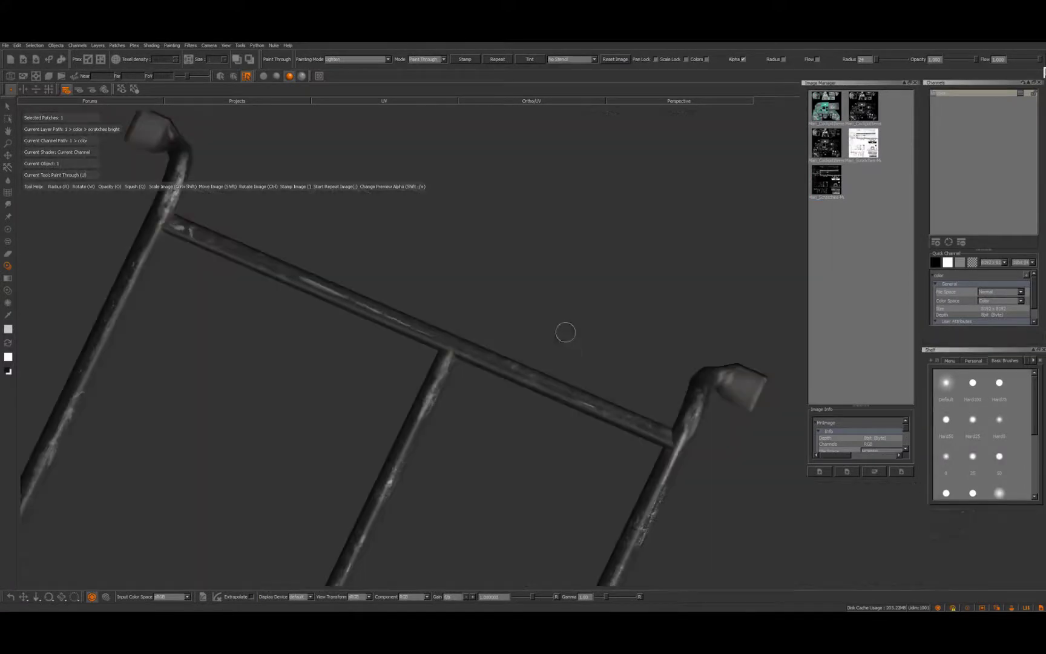
right_click_drag(565, 332, 457, 334, "alt")
mouse_move(457, 334)
middle_mouse_down("alt")
mouse_move(412, 308)
mouse_move(427, 237)
middle_mouse_up("alt")
right_click_drag(525, 339, 603, 339, "alt")
key("ctrl+z")
key("ctrl+z")
key("ctrl+z")
key("ctrl+z")
key("ctrl+z")
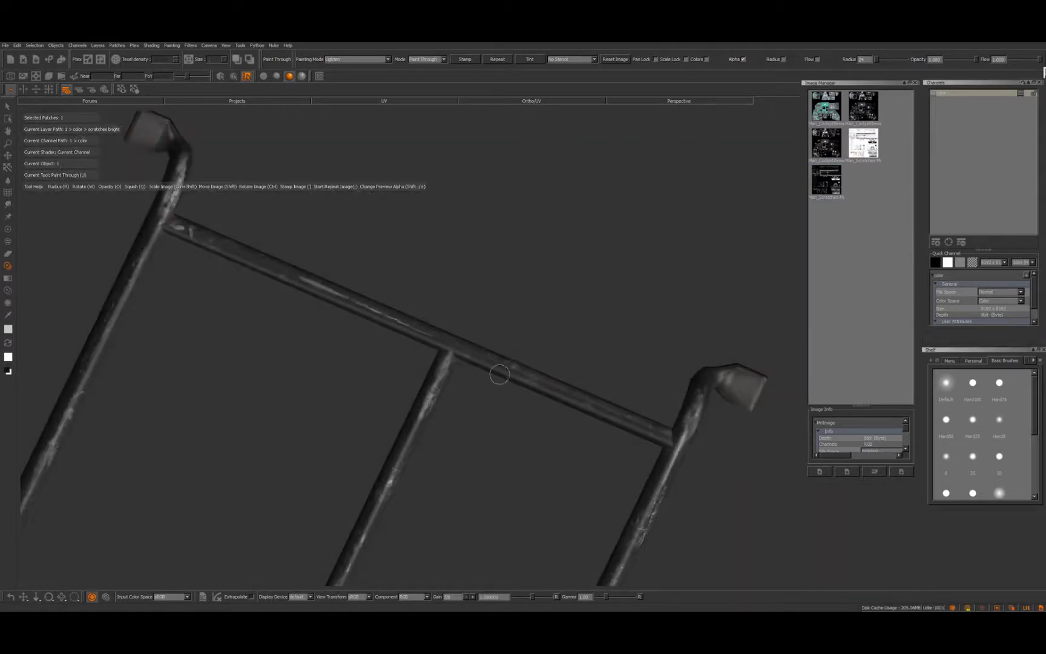
- Frame the opposite side rail of the guard frame and align the scratch image along it
right_click_drag(500, 374, 422, 402, "alt")
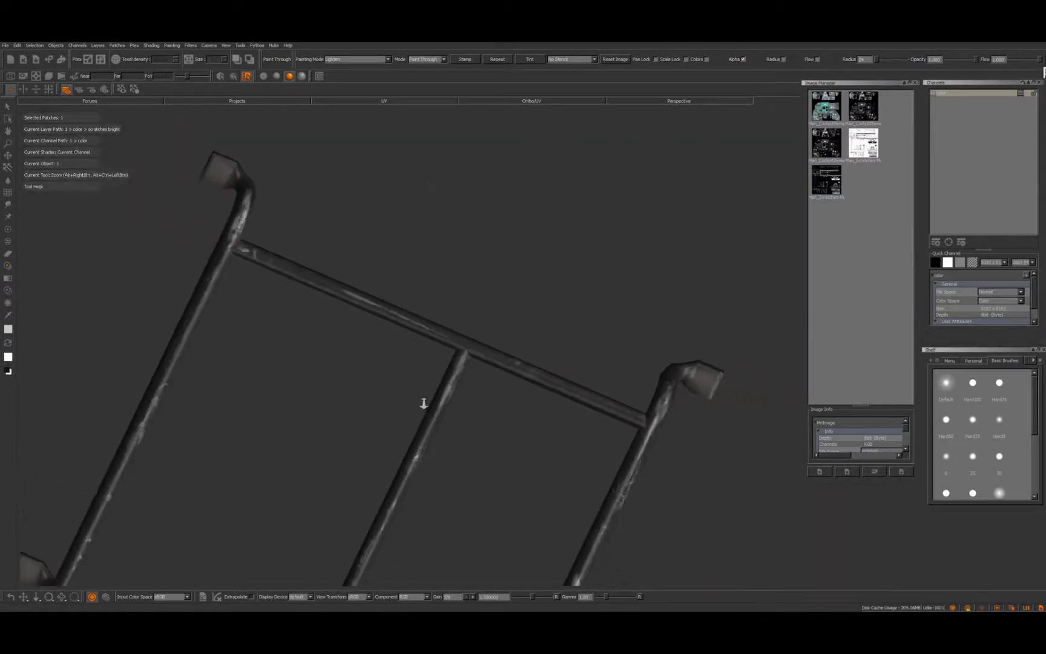
middle_click_drag(423, 401, 530, 204, "alt")
left_click_drag(530, 204, 555, 362, "alt")
right_click_drag(526, 377, 515, 439, "alt")
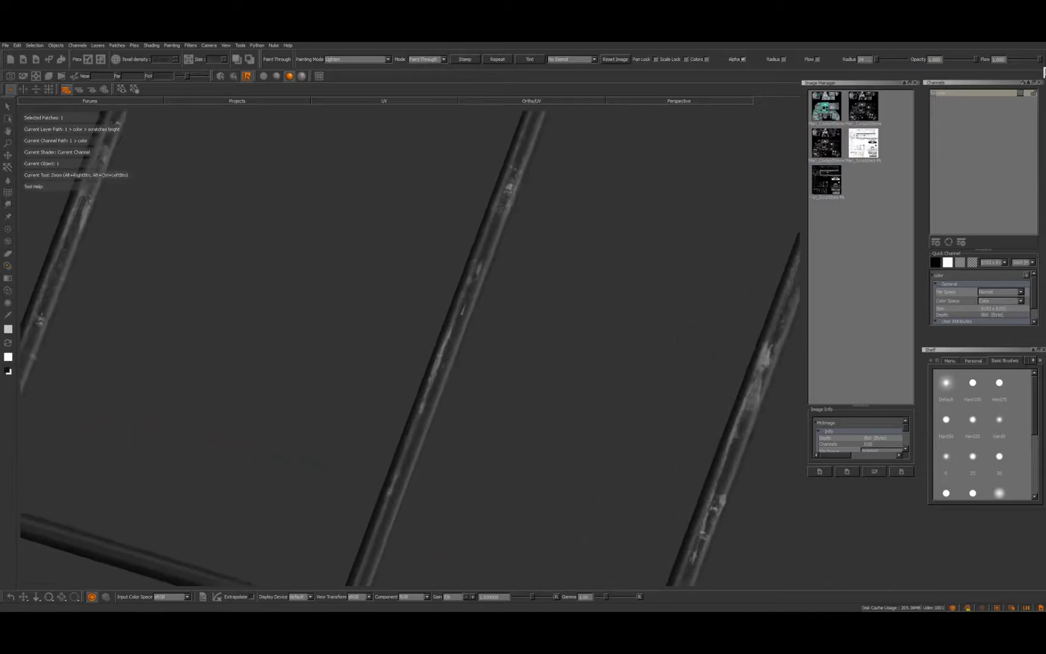
mouse_move(514, 439)
middle_mouse_down("alt")
mouse_move(563, 315)
mouse_move(601, 275)
middle_mouse_up("alt")
right_click_drag(535, 361, 514, 364, "alt")
left_click_drag(525, 367, 536, 389, "shift")
left_click_drag(562, 374, 472, 327, "ctrl")
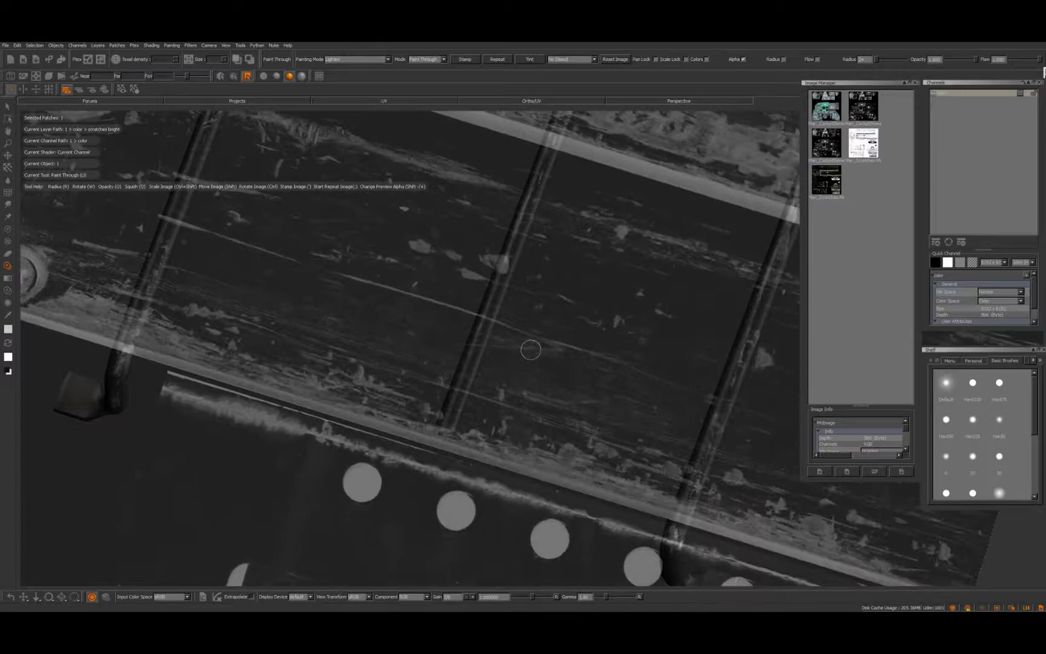
left_click_drag(540, 347, 509, 400, "shift")
- Paint scratches along the opposite side rail and near its bracketed corner, and bake the paint
mouse_move(511, 457)
left_mouse_down()
mouse_move(445, 434)
mouse_move(391, 393)
left_mouse_up()
left_click_drag(217, 364, 183, 360)
key("b")
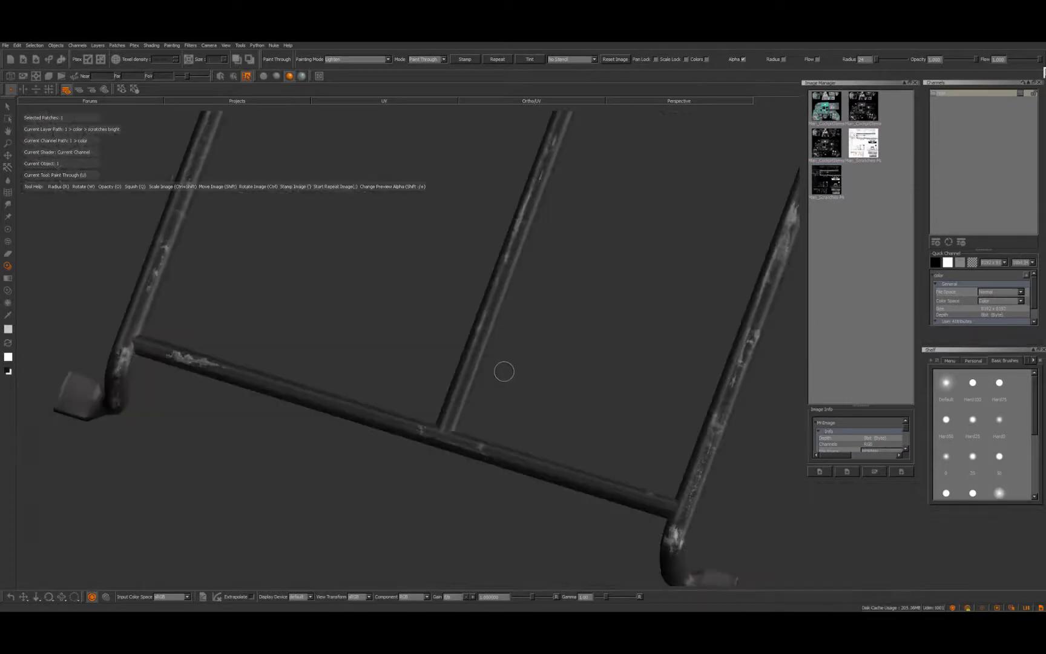
- Unhide the rest of the cockpit geometry around the isolated guard frame
right_click_drag(501, 371, 369, 371, "alt")
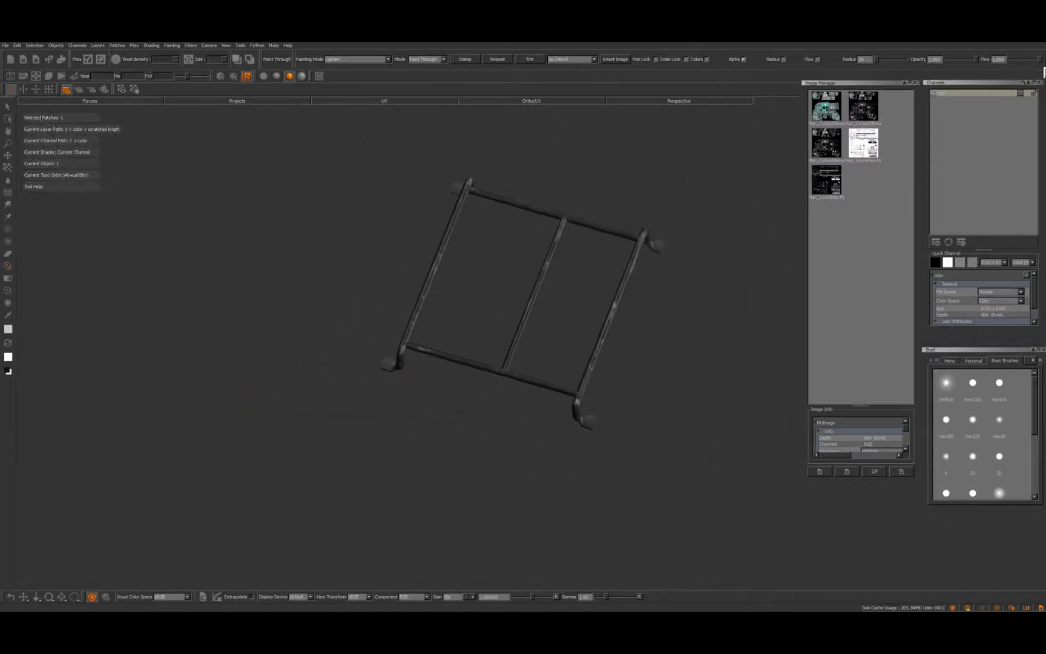
left_click(35, 46)
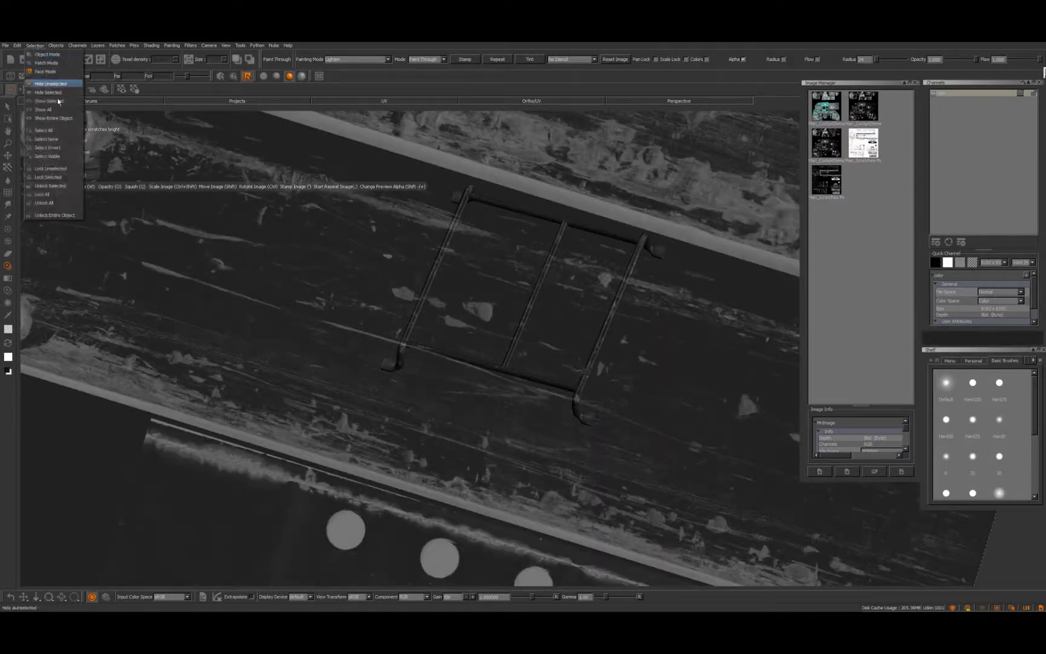
left_click(61, 114)
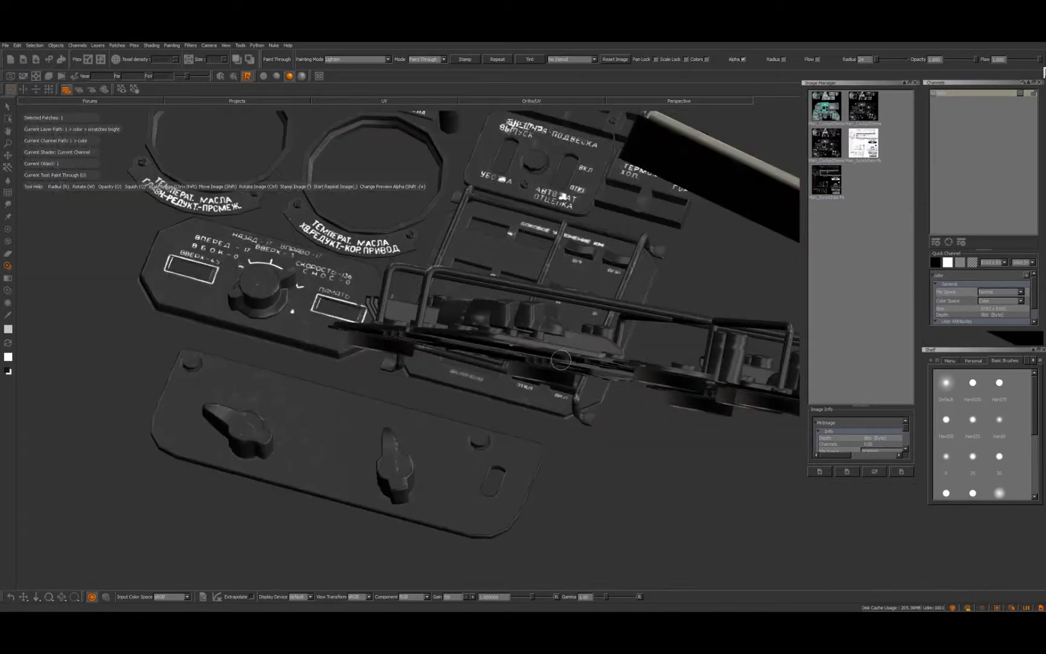
- Examine the scratched guard frame in context with the surrounding instrument panels from several angles and distances
left_click_drag(533, 383, 515, 327, "alt")
right_click_drag(521, 363, 545, 343, "alt")
middle_click_drag(547, 343, 579, 581, "alt")
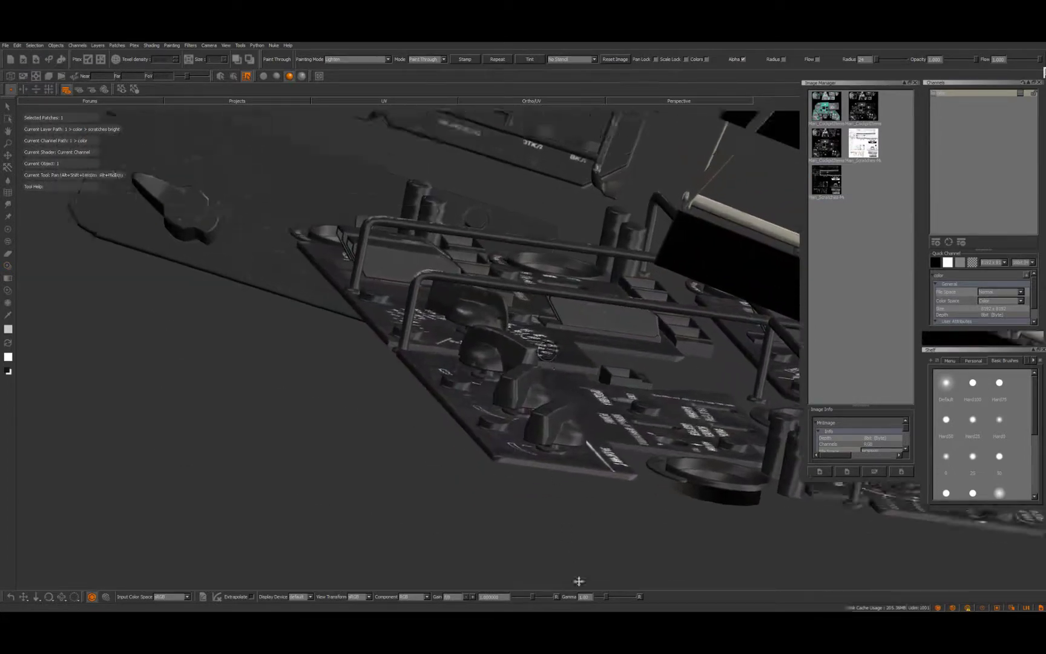
middle_click_drag(507, 387, 496, 540, "alt")
middle_click_drag(518, 432, 579, 560, "alt")
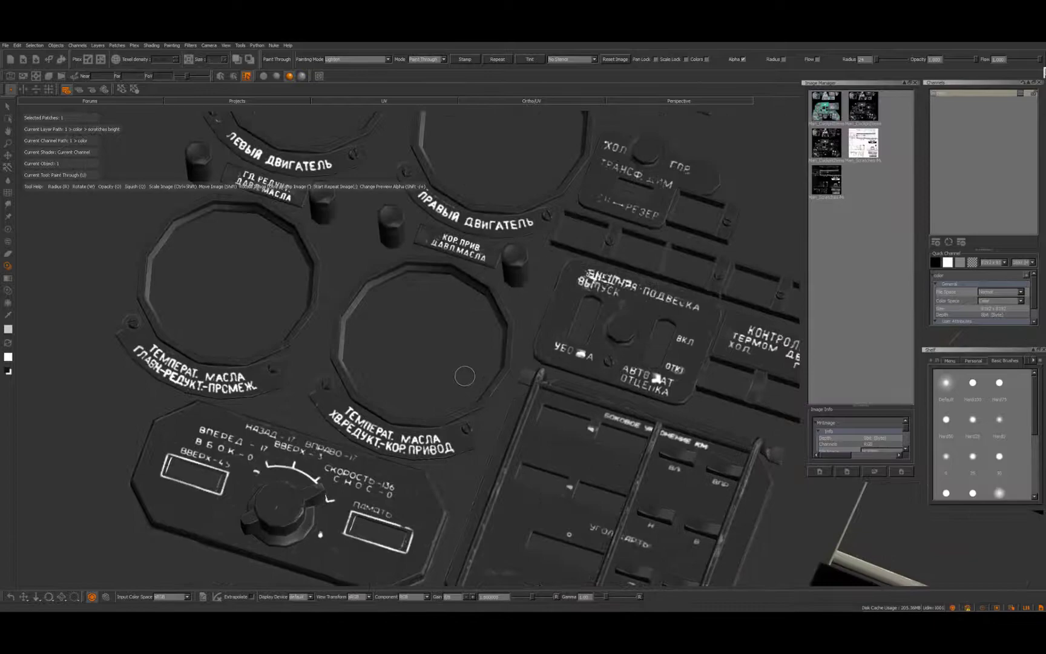
right_click_drag(465, 374, 400, 397, "alt")
left_click_drag(487, 380, 426, 375, "alt")
right_click_drag(426, 376, 343, 356, "alt")
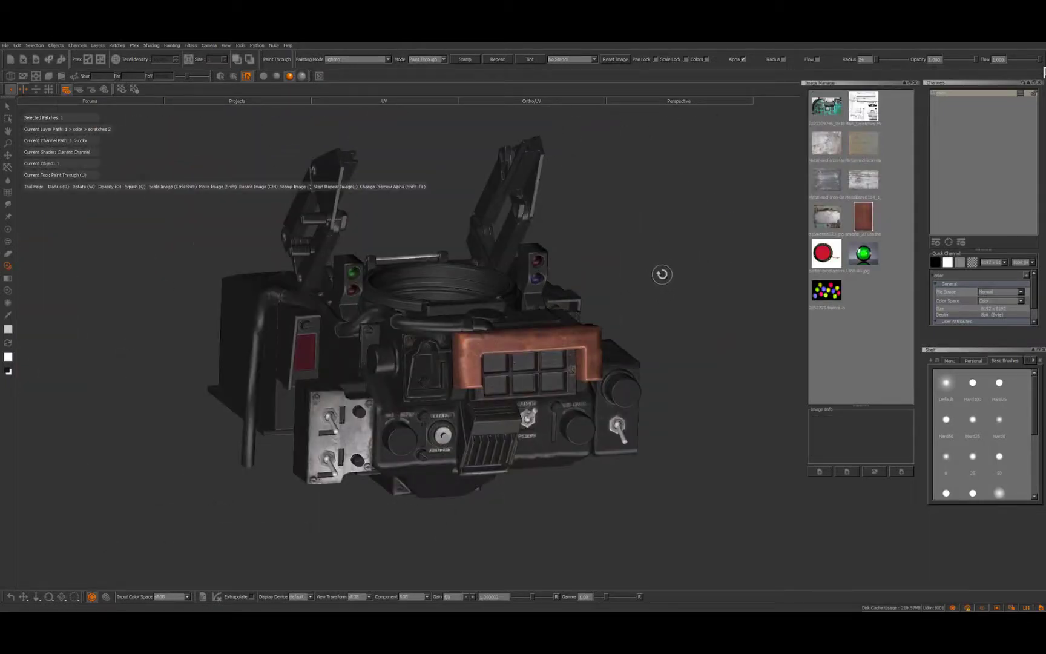
- Inspect the front of the textured gunsight assembly and preview the brown leather source image
mouse_move(665, 275)
left_mouse_down("alt")
mouse_move(665, 285)
mouse_move(696, 273)
mouse_move(674, 259)
mouse_move(627, 273)
left_mouse_up("alt")
right_click_drag(675, 273, 688, 271, "alt")
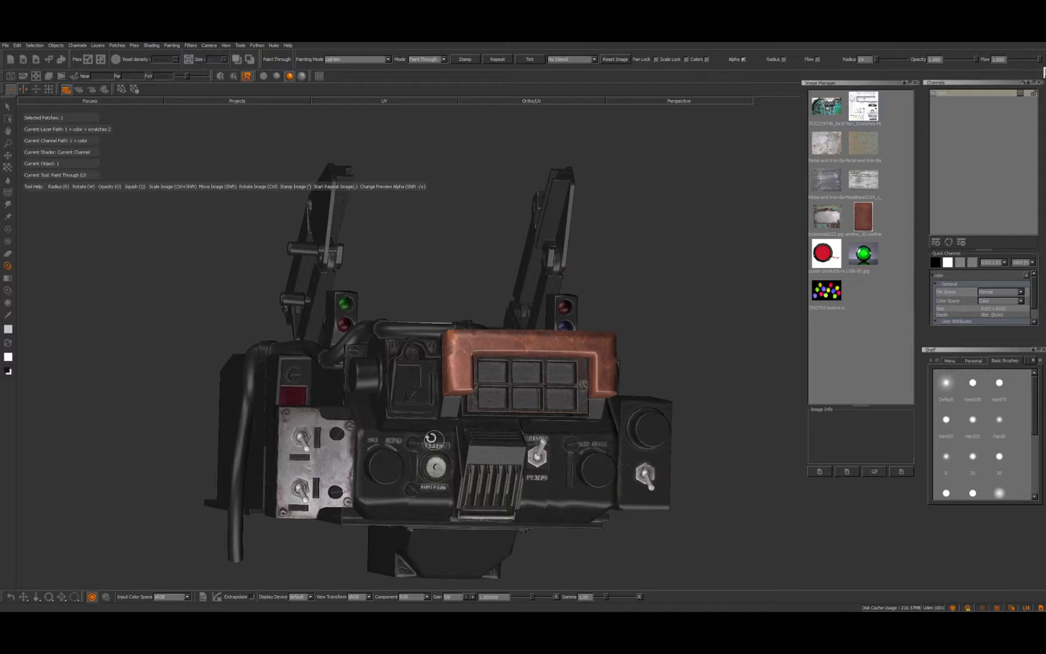
mouse_move(707, 291)
left_mouse_down("alt")
mouse_move(694, 305)
mouse_move(733, 227)
mouse_move(732, 274)
left_mouse_up("alt")
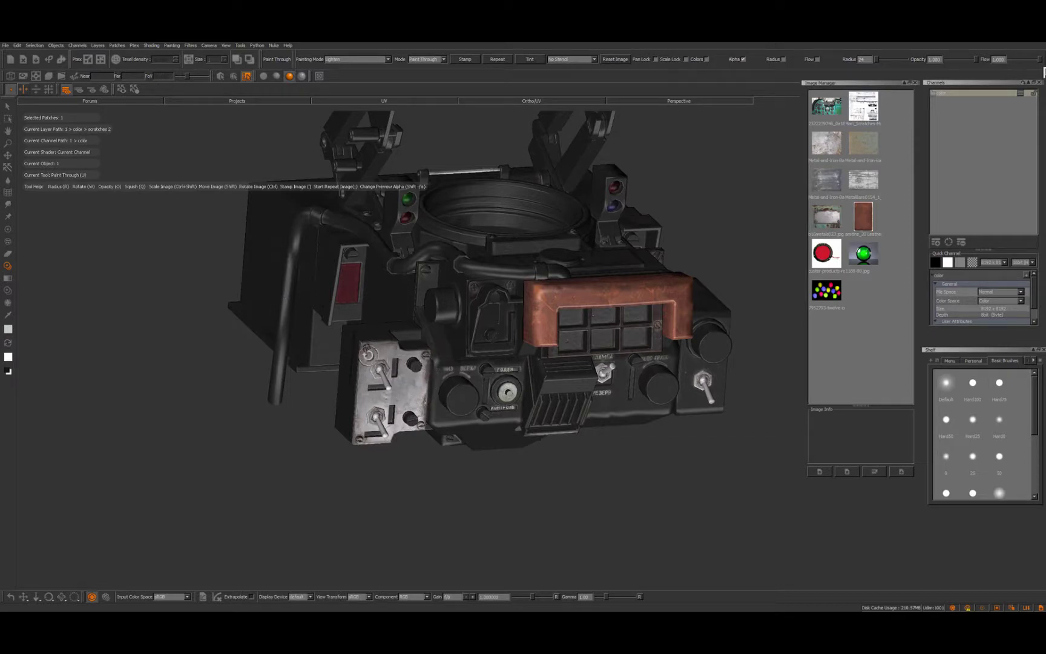
double_click(862, 218)
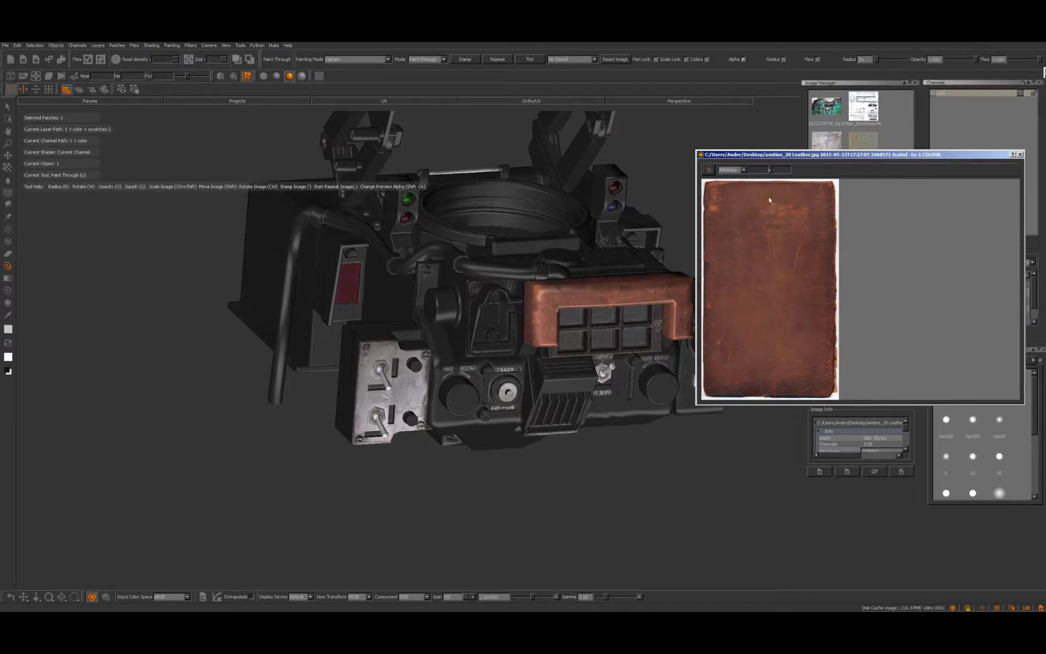
left_click_drag(767, 161, 443, 204)
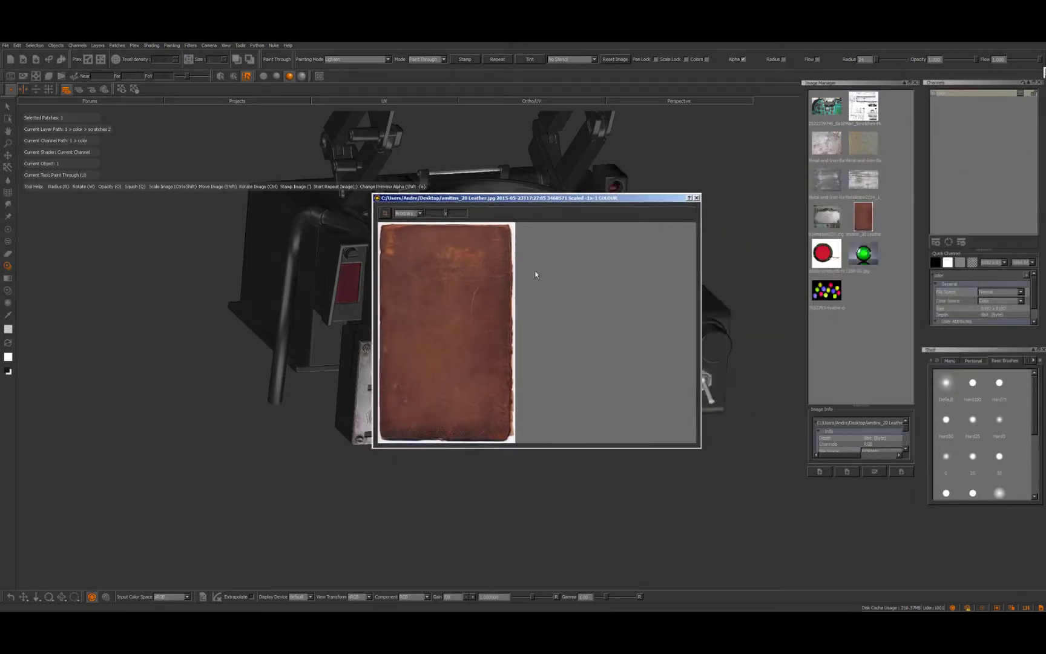
left_click(696, 197)
- Examine the leather-textured pad and the upper side of the gunsight assembly from both sides
right_click_drag(696, 262, 721, 256, "alt")
mouse_move(721, 256)
left_mouse_down("alt")
mouse_move(738, 237)
mouse_move(701, 252)
mouse_move(749, 277)
mouse_move(780, 262)
mouse_move(677, 280)
left_mouse_up("alt")
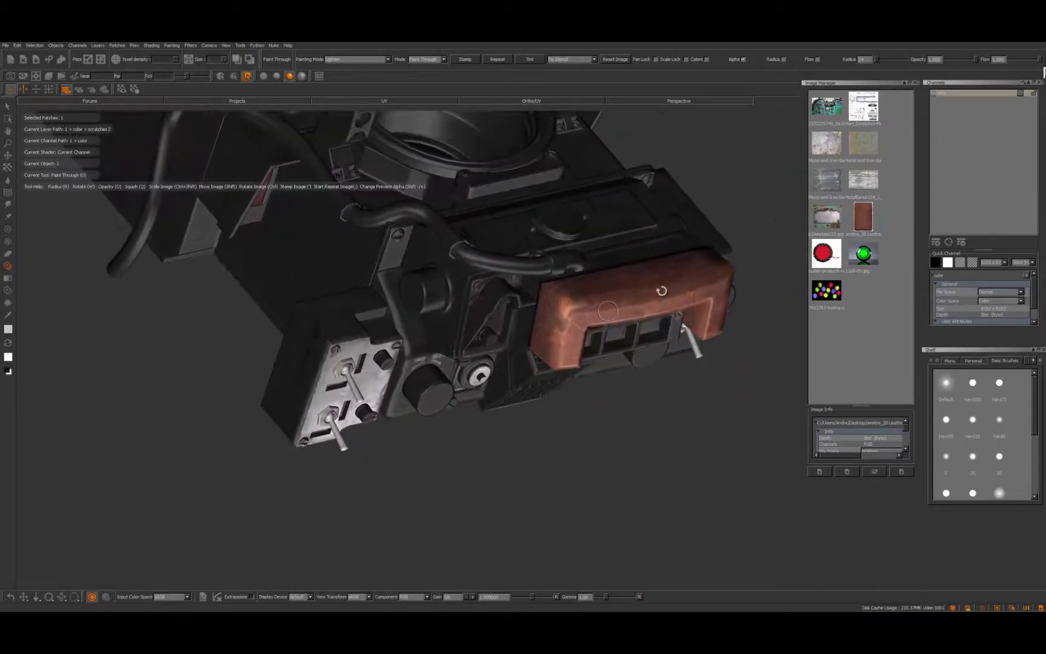
mouse_move(542, 342)
right_mouse_down("alt")
mouse_move(507, 362)
mouse_move(515, 359)
right_mouse_up("alt")
middle_click_drag(595, 378, 622, 516, "alt")
mouse_move(725, 267)
left_mouse_down("alt")
mouse_move(715, 255)
mouse_move(657, 249)
mouse_move(663, 264)
mouse_move(612, 289)
mouse_move(631, 286)
left_mouse_up("alt")
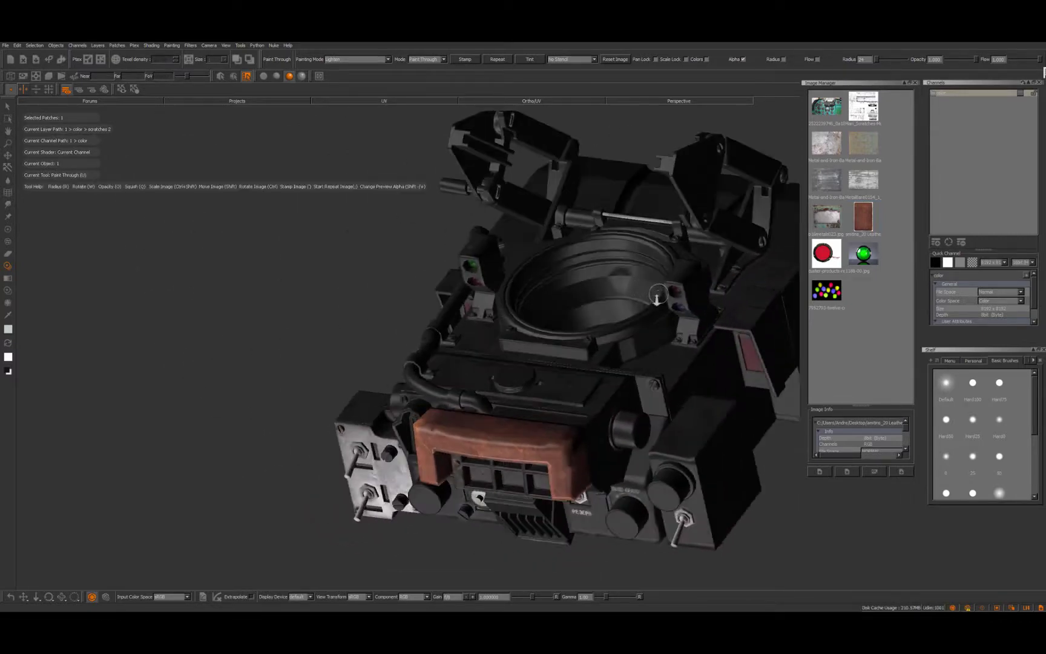
right_click_drag(659, 297, 560, 325, "alt")
mouse_move(560, 325)
left_mouse_down("alt")
mouse_move(788, 285)
mouse_move(741, 285)
left_mouse_up("alt")
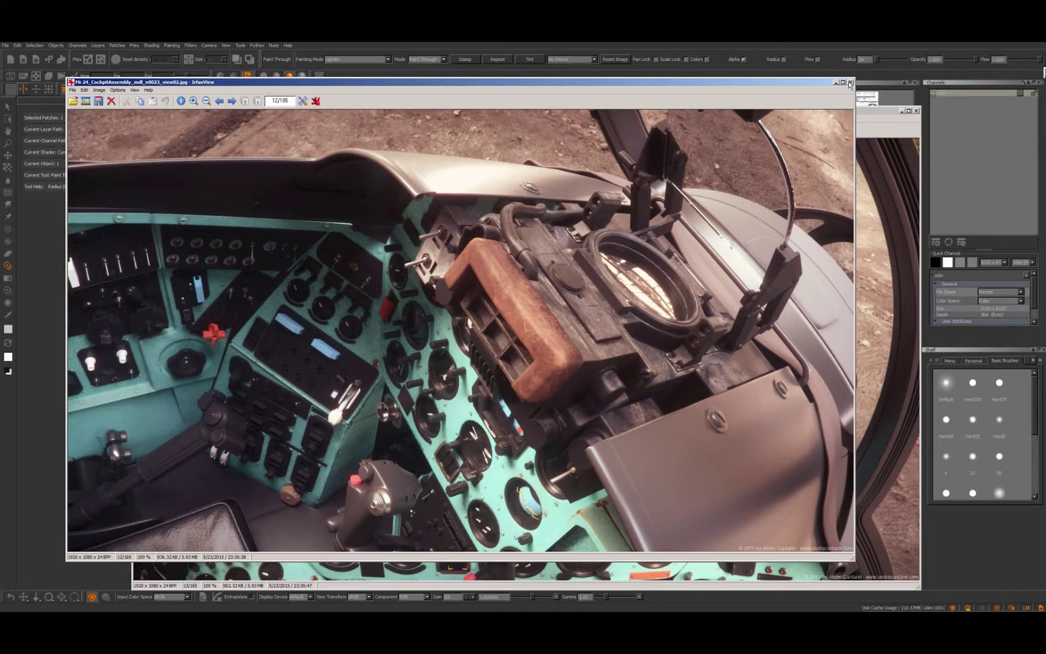
- Dismiss the cockpit reference images and review the whole gunsight assembly from above and from the front
left_click(792, 44)
left_click_drag(589, 271, 532, 323, "alt")
mouse_move(434, 385)
right_mouse_down("alt")
mouse_move(552, 351)
mouse_move(536, 354)
right_mouse_up("alt")
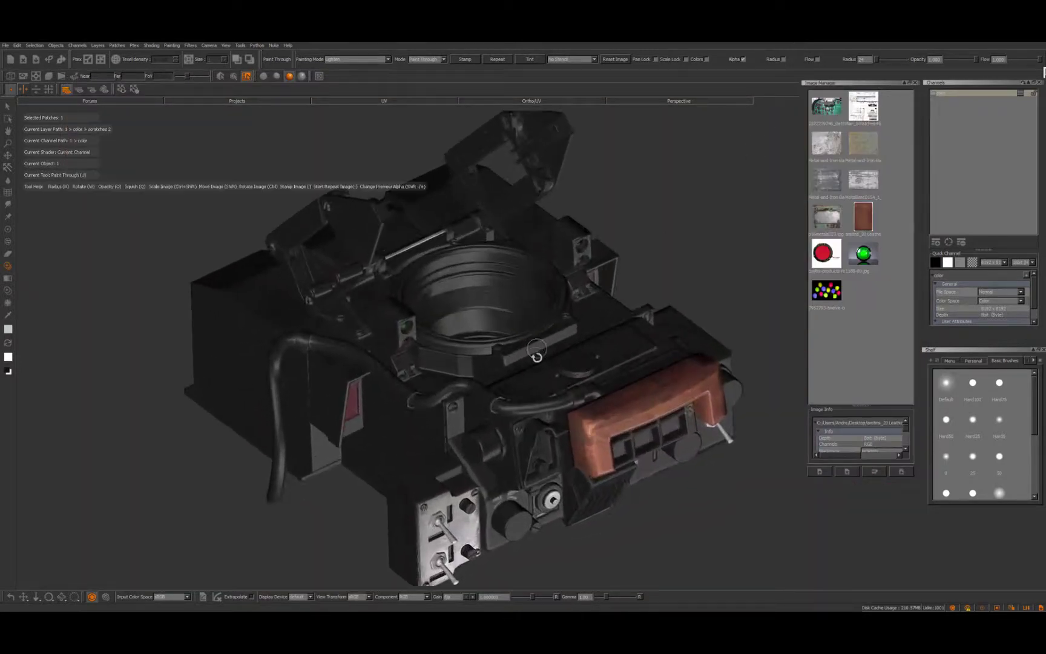
left_click_drag(501, 365, 514, 314, "alt")
mouse_move(635, 356)
left_mouse_down("alt")
mouse_move(623, 367)
mouse_move(627, 351)
left_mouse_up("alt")
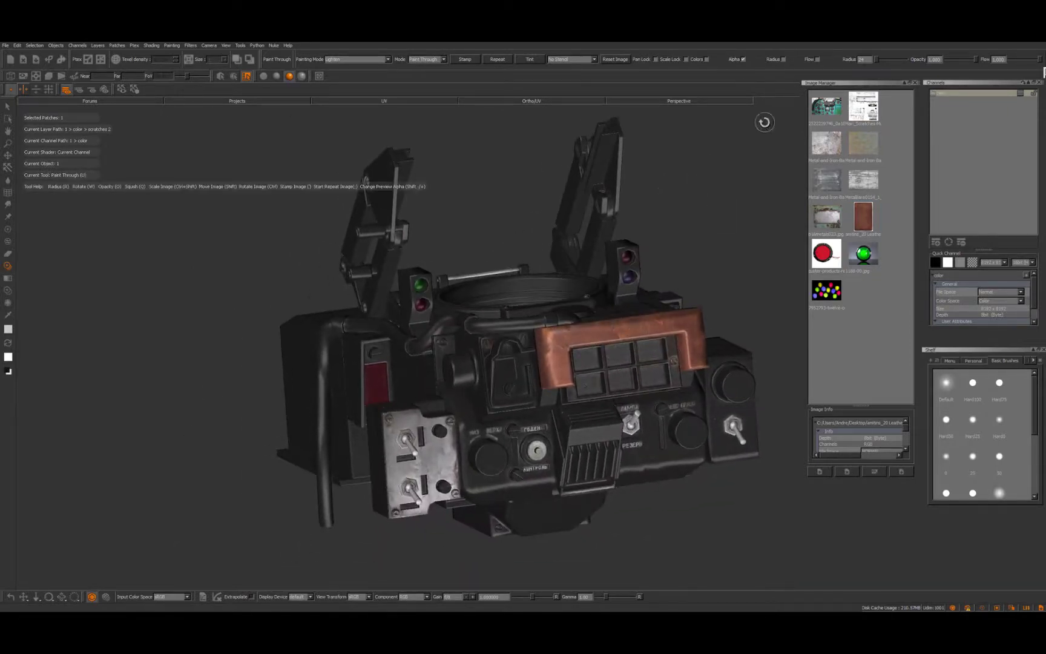